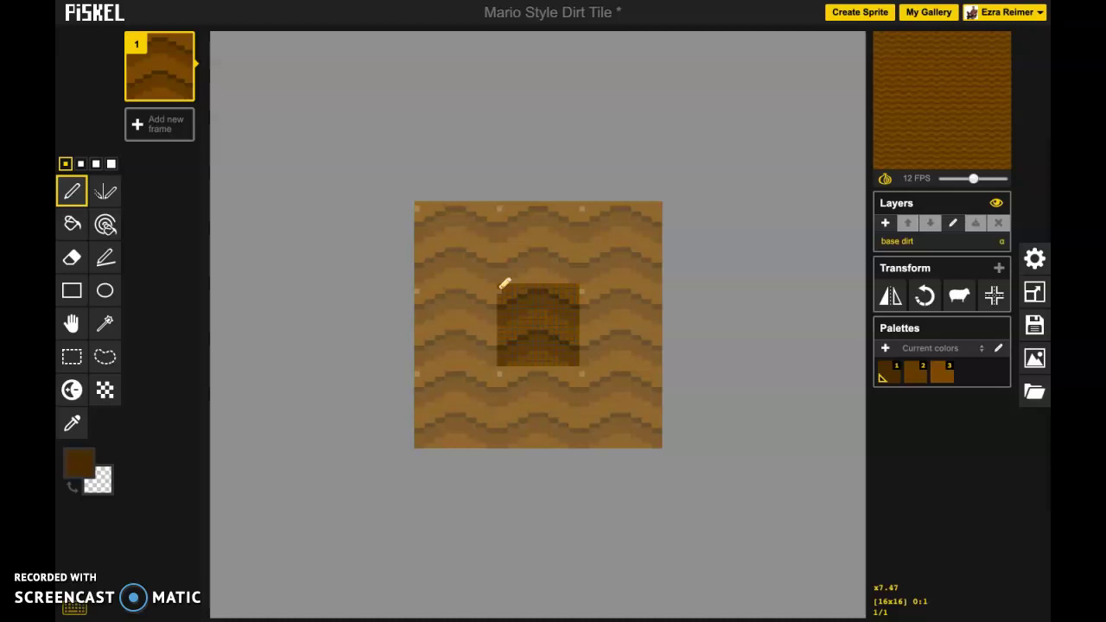
- Zoom in so the dirt tile fills the workspace and turn off the pixel-grid overlay
left_click(484, 289)
left_click_drag(488, 286, 500, 278)
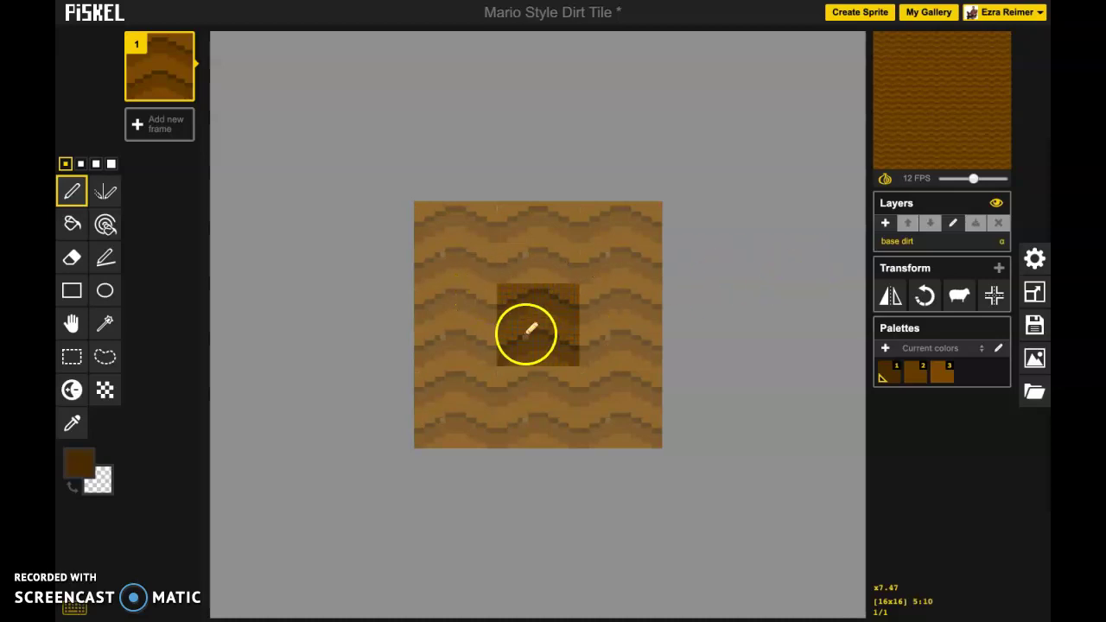
scroll(527, 331, "up", 3)
scroll(527, 332, "up", 1)
mouse_move(928, 158)
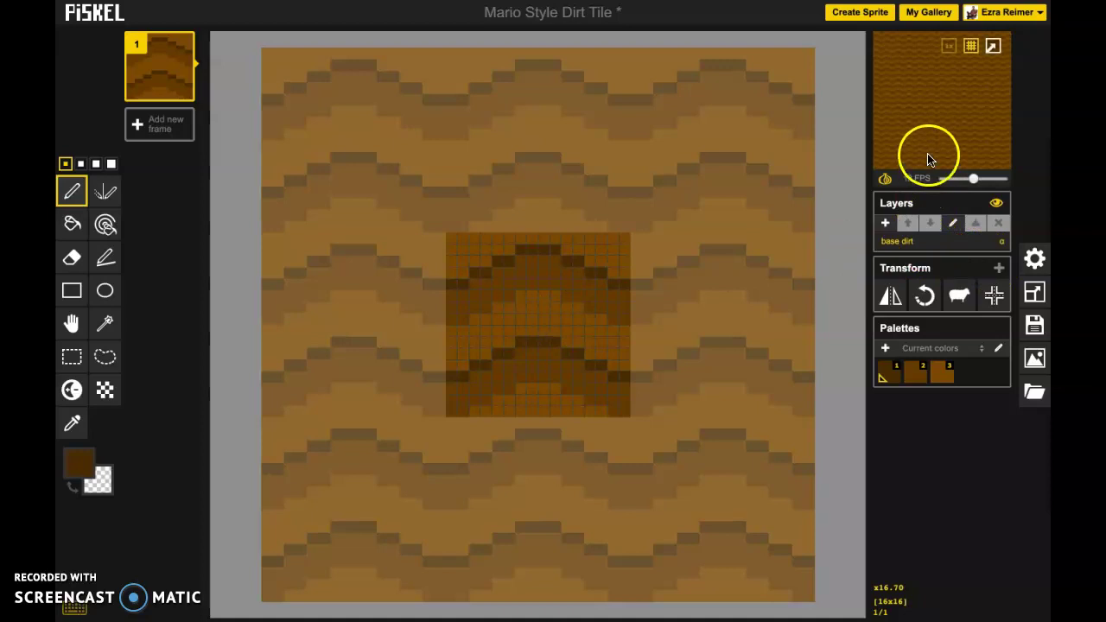
left_click(968, 47)
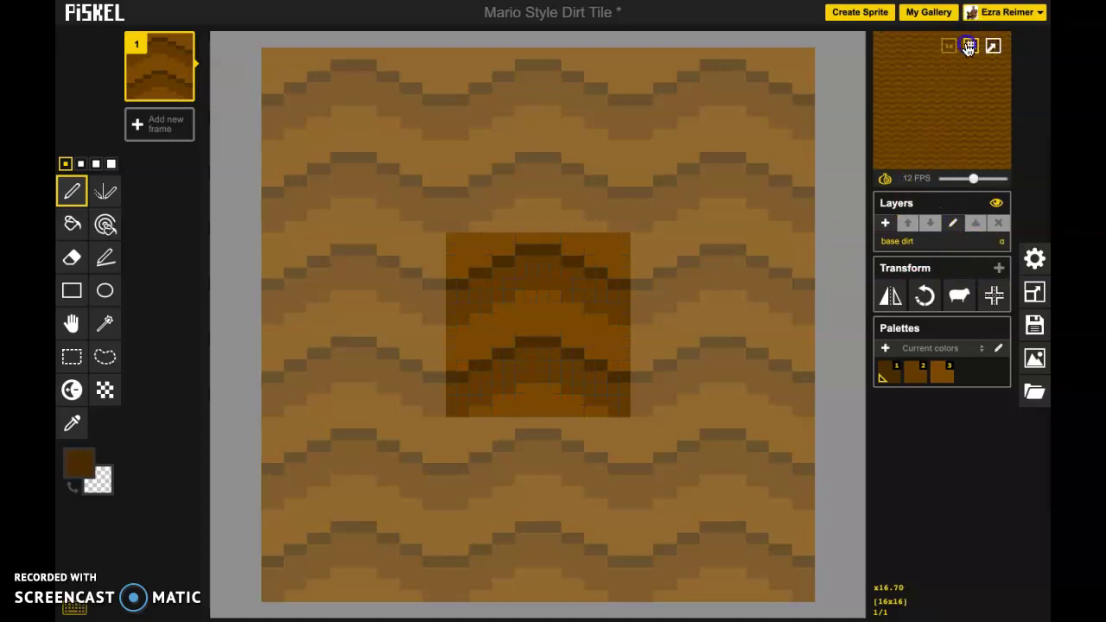
- Add a new layer above the dirt, name it 'Grass', and test a pixel on it
left_click(886, 224)
double_click(898, 243)
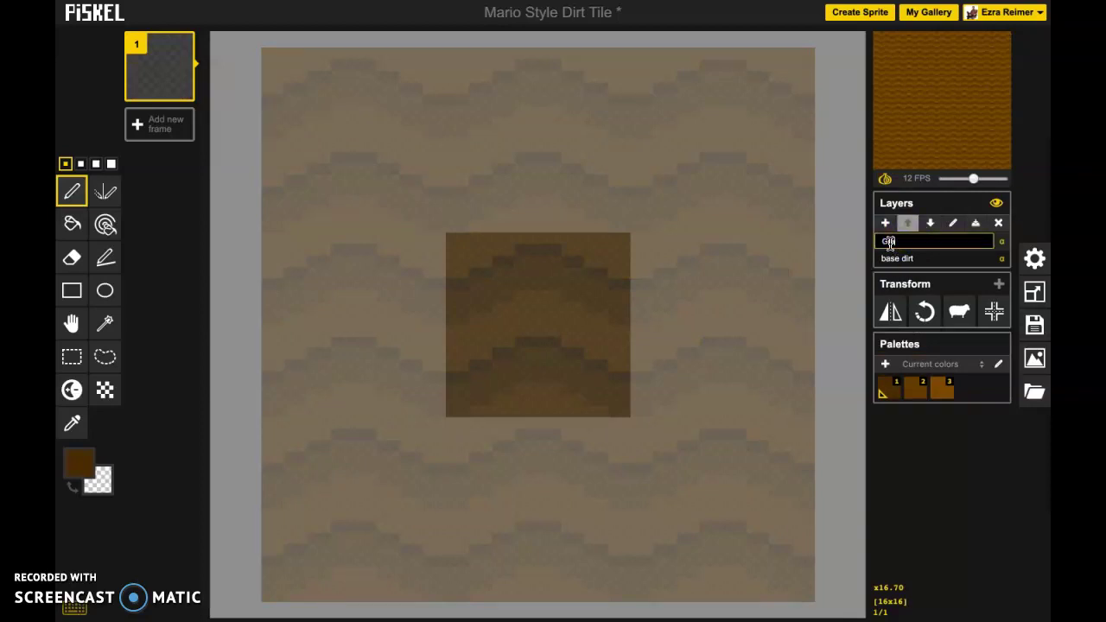
key("Return")
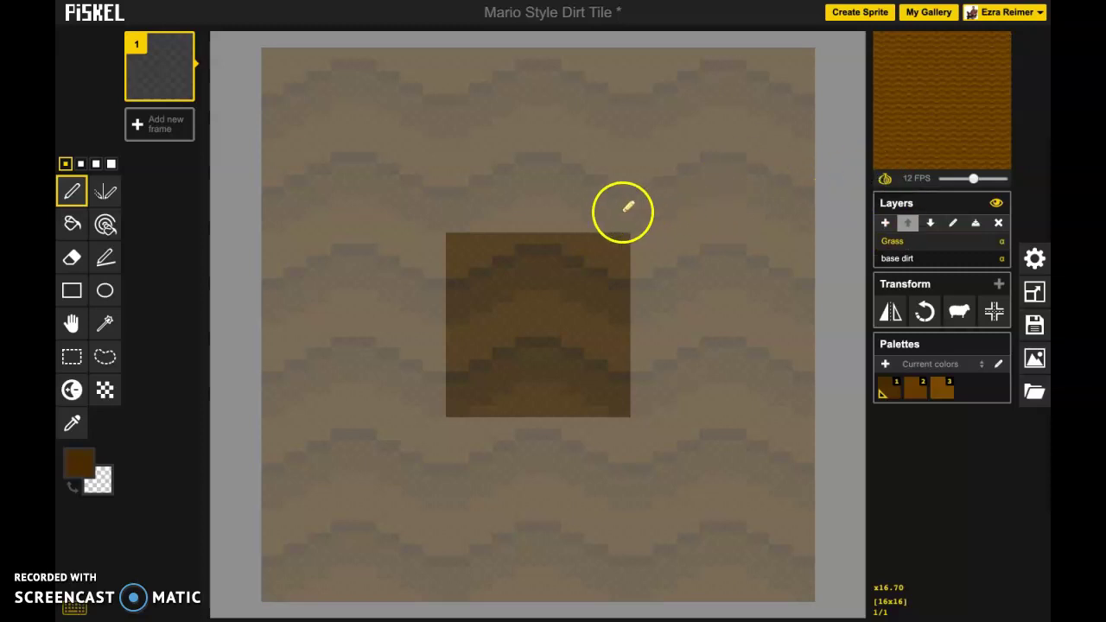
left_click(544, 250)
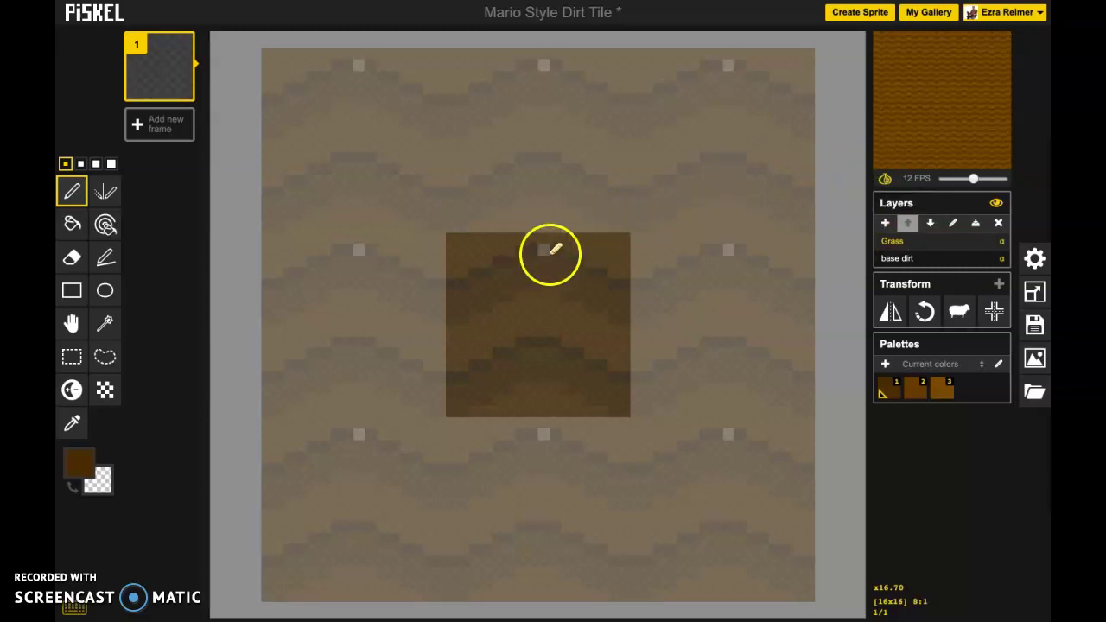
- Change the drawing colour from brown to a dark green in the colour chooser
left_click(80, 463)
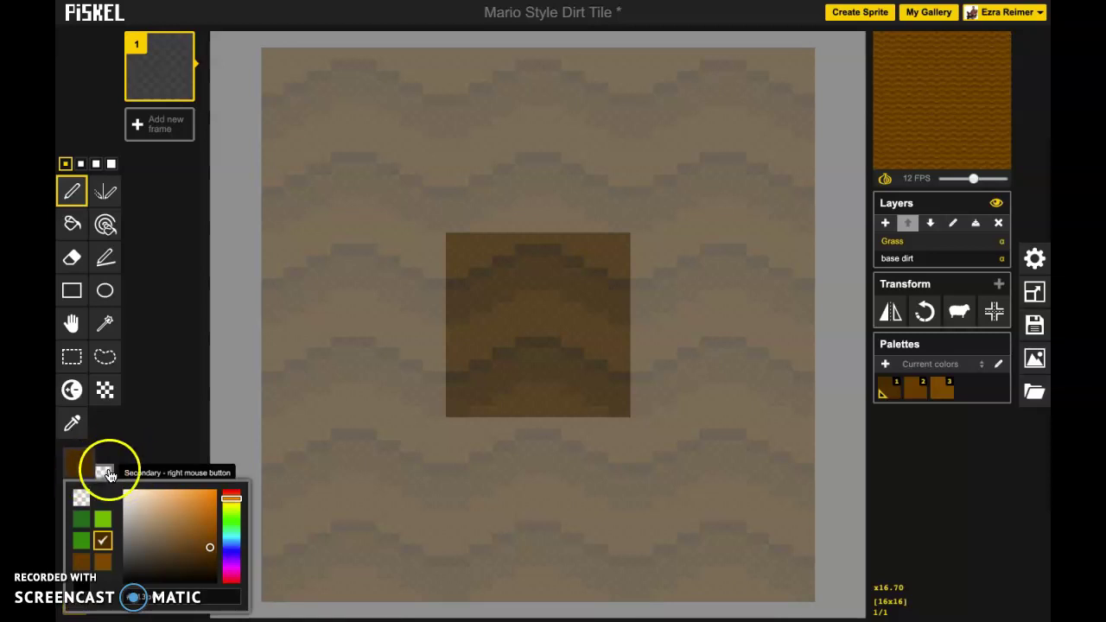
left_click_drag(234, 501, 234, 522)
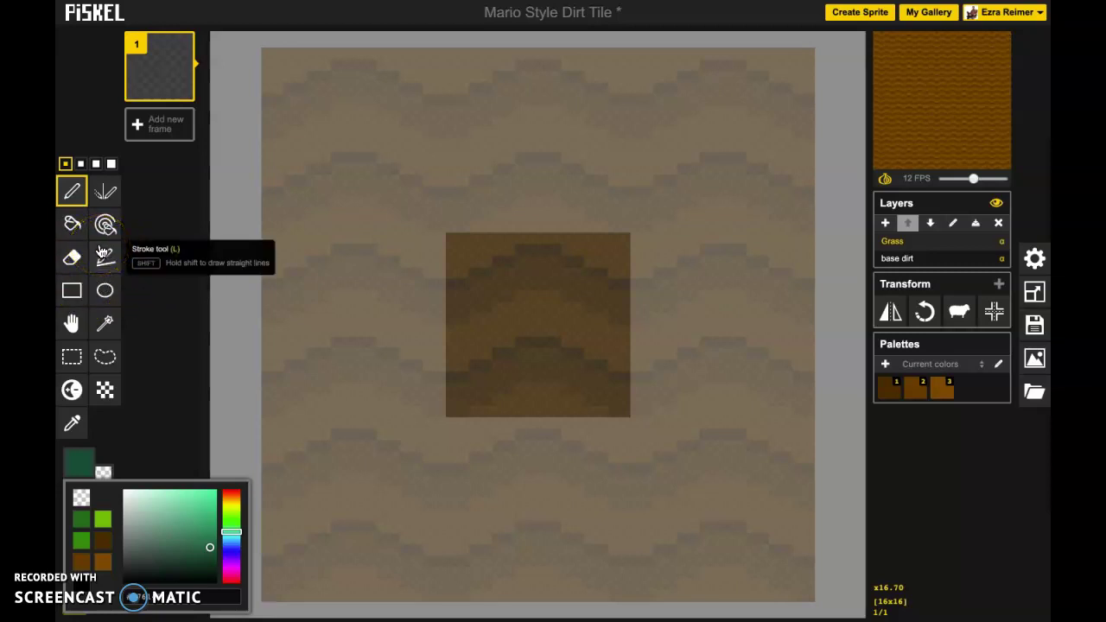
left_click(112, 241)
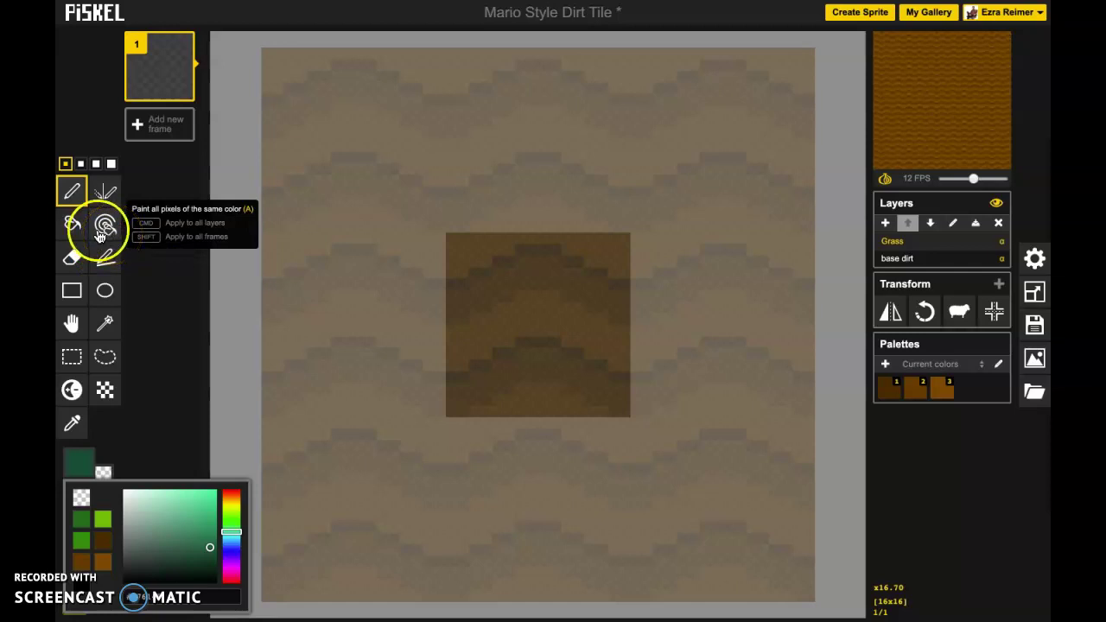
- With a two-pixel pen, paint a dark green band with a stepped lower edge across the tile's top
left_click(79, 164)
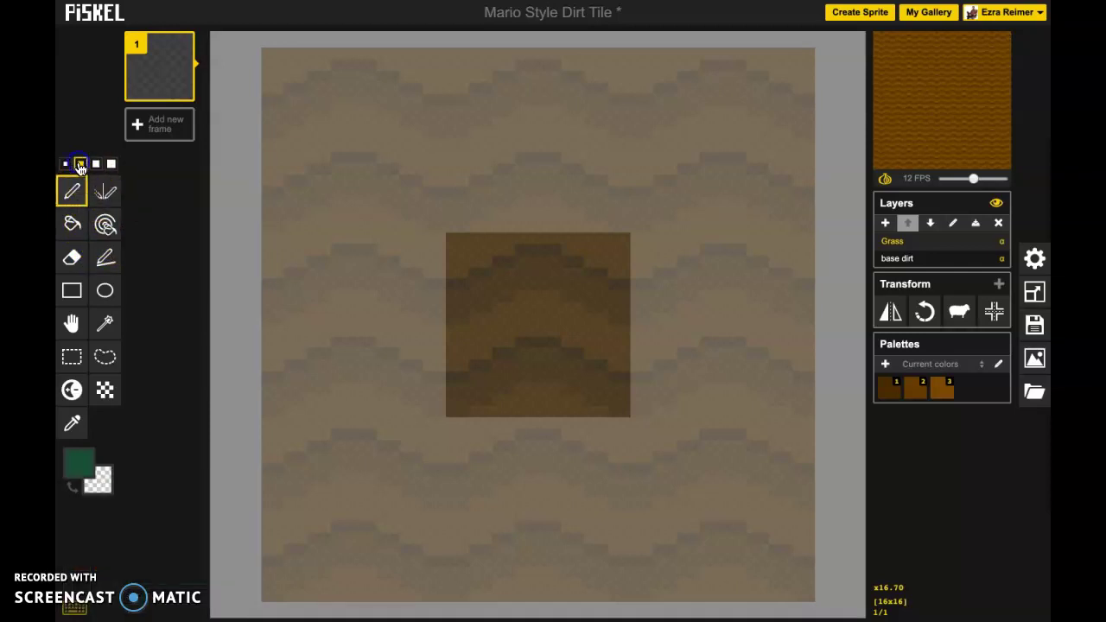
mouse_move(458, 252)
left_mouse_down()
mouse_move(489, 305)
mouse_move(526, 288)
mouse_move(558, 313)
mouse_move(574, 293)
mouse_move(628, 292)
left_mouse_up()
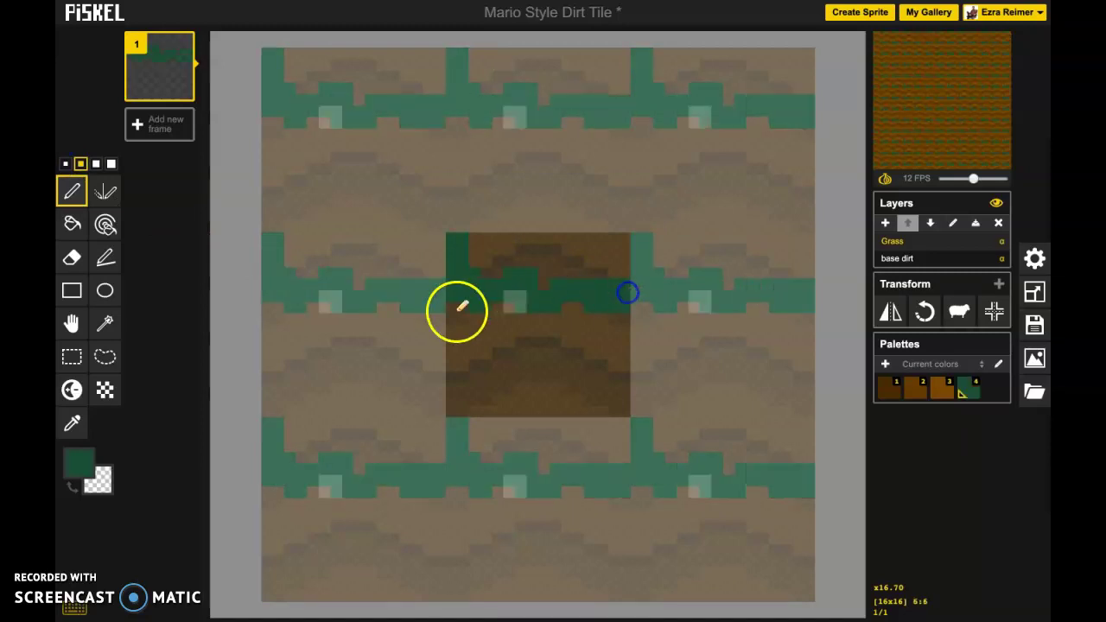
mouse_move(462, 307)
left_mouse_down()
mouse_move(515, 330)
mouse_move(521, 315)
mouse_move(609, 321)
mouse_move(582, 323)
mouse_move(597, 328)
mouse_move(549, 281)
mouse_move(488, 280)
mouse_move(476, 240)
mouse_move(569, 244)
mouse_move(612, 255)
mouse_move(618, 277)
mouse_move(621, 266)
mouse_move(614, 241)
mouse_move(575, 271)
mouse_move(487, 255)
mouse_move(579, 253)
left_mouse_up()
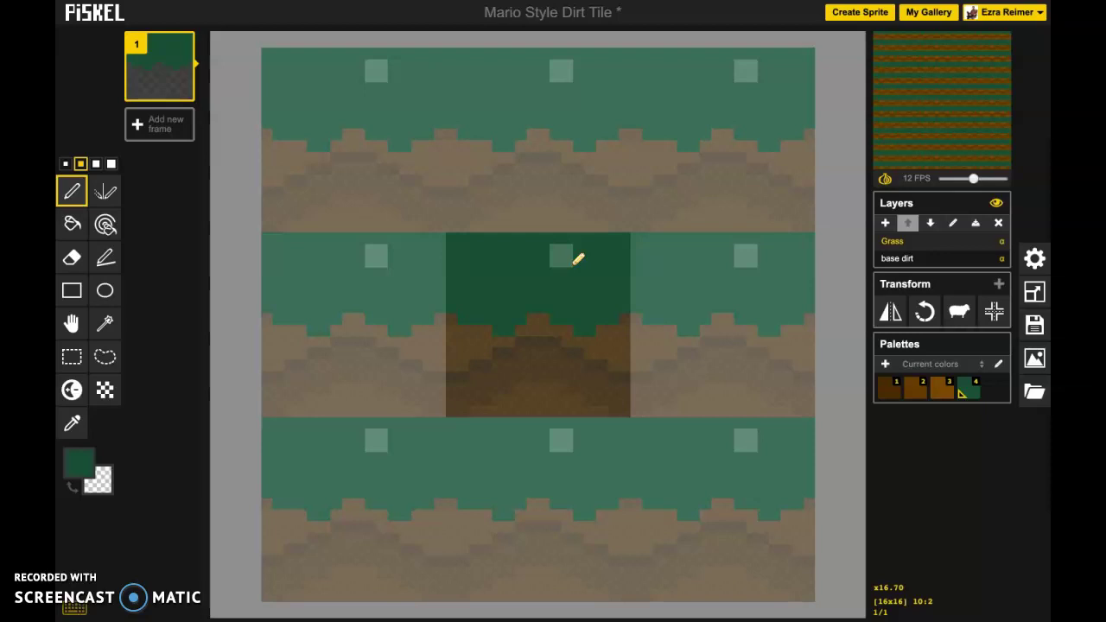
mouse_move(576, 251)
left_mouse_down()
mouse_move(496, 271)
mouse_move(539, 267)
mouse_move(573, 288)
mouse_move(565, 263)
mouse_move(539, 273)
mouse_move(549, 250)
mouse_move(536, 274)
left_mouse_up()
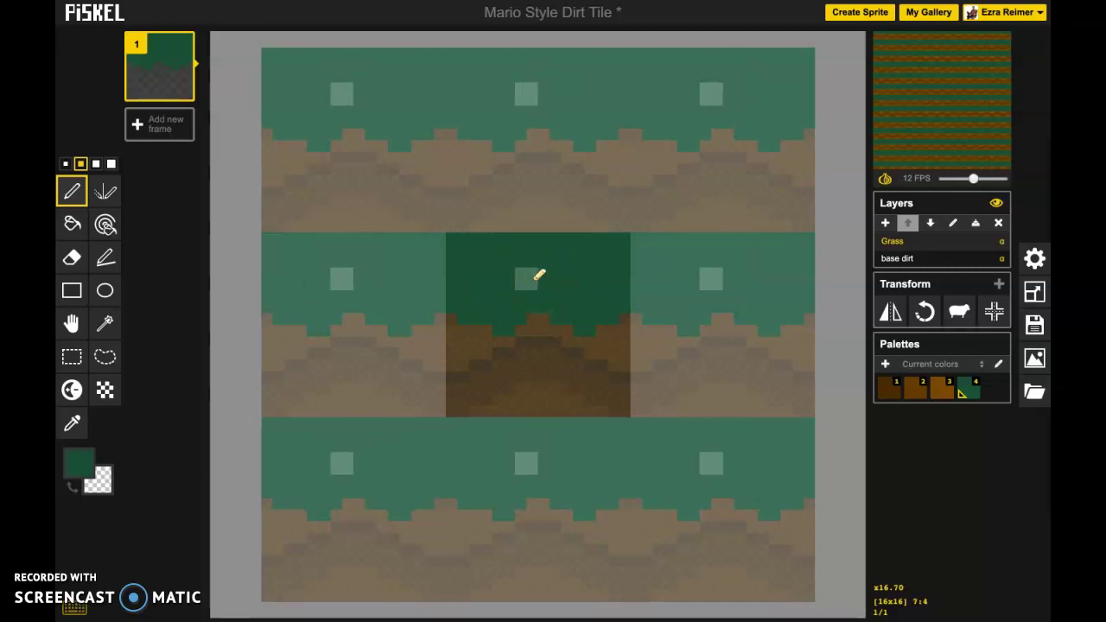
- Pick a lighter green and paint over the grass band, leaving dark flecks and a dark fringe
left_click(84, 464)
mouse_move(227, 524)
left_mouse_down()
mouse_move(232, 538)
mouse_move(210, 549)
left_mouse_up()
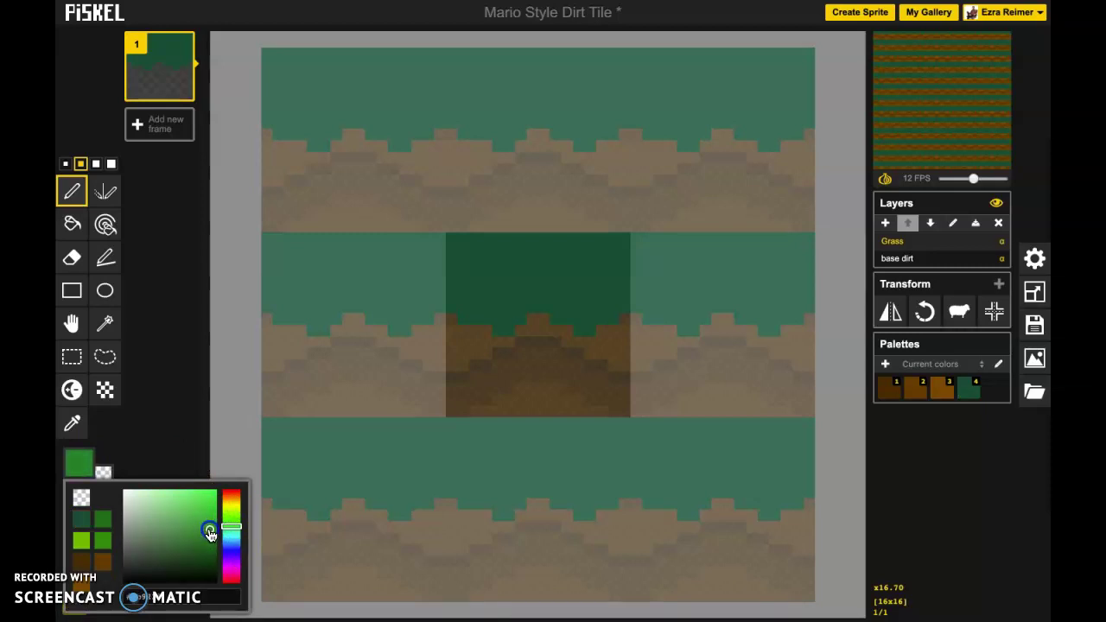
left_click(465, 248)
mouse_move(458, 249)
left_mouse_down()
mouse_move(494, 299)
mouse_move(522, 289)
mouse_move(523, 301)
mouse_move(506, 256)
mouse_move(563, 296)
mouse_move(596, 302)
mouse_move(598, 261)
mouse_move(541, 250)
mouse_move(577, 249)
mouse_move(530, 256)
mouse_move(619, 245)
mouse_move(627, 287)
mouse_move(510, 272)
mouse_move(476, 291)
mouse_move(620, 289)
mouse_move(593, 254)
mouse_move(580, 254)
mouse_move(637, 317)
left_mouse_up()
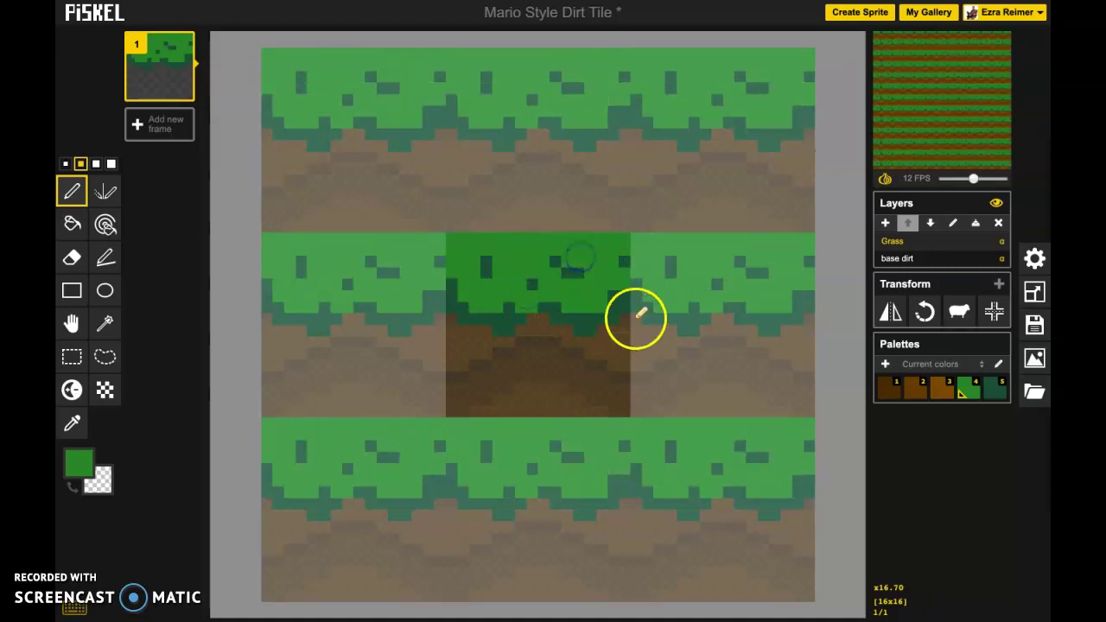
- Choose a brighter yellow-green and dab highlight clusters across the grass band
left_click(82, 467)
left_click(230, 525)
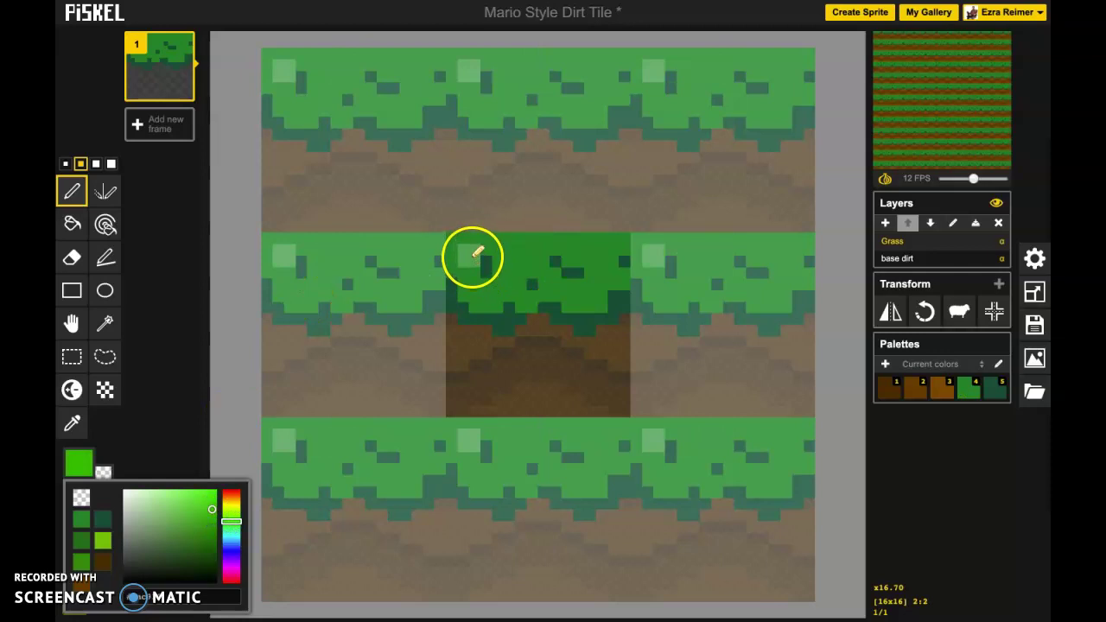
mouse_move(475, 253)
left_mouse_down()
mouse_move(523, 273)
mouse_move(574, 292)
mouse_move(590, 261)
mouse_move(576, 261)
mouse_move(598, 272)
mouse_move(573, 307)
left_mouse_up()
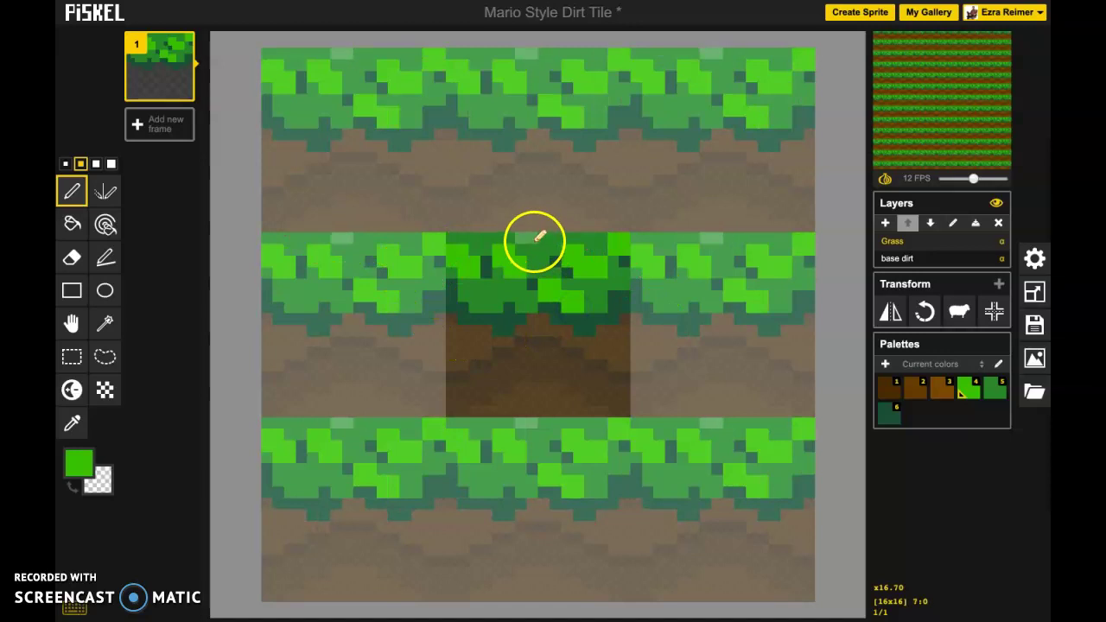
left_click(493, 300)
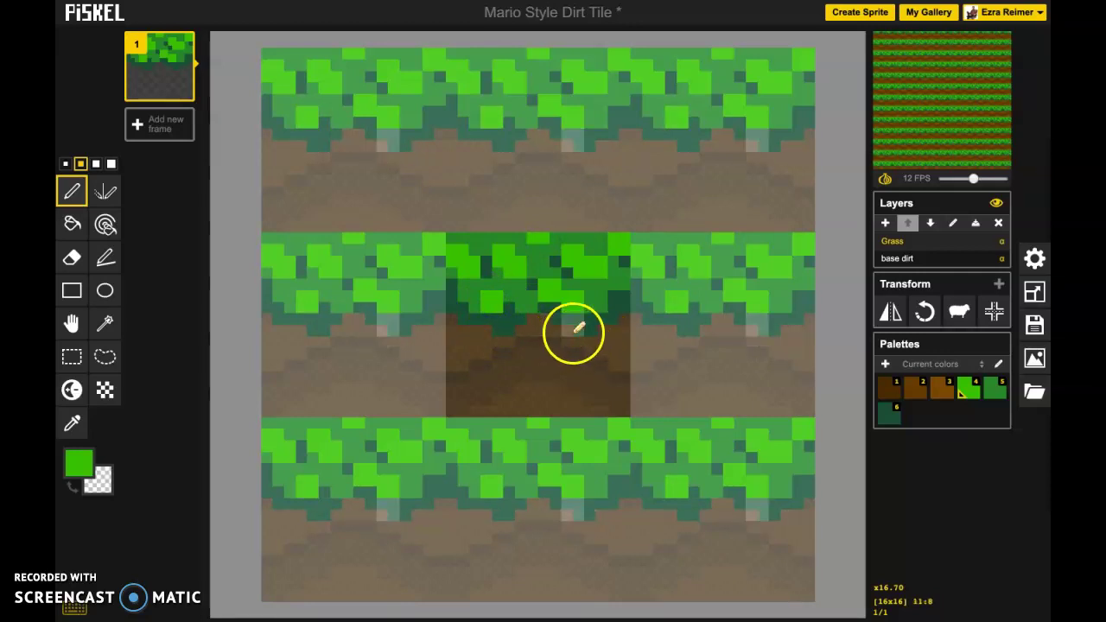
- With a one-pixel pen in dark green, scatter single shading pixels across the grass
left_click(891, 413)
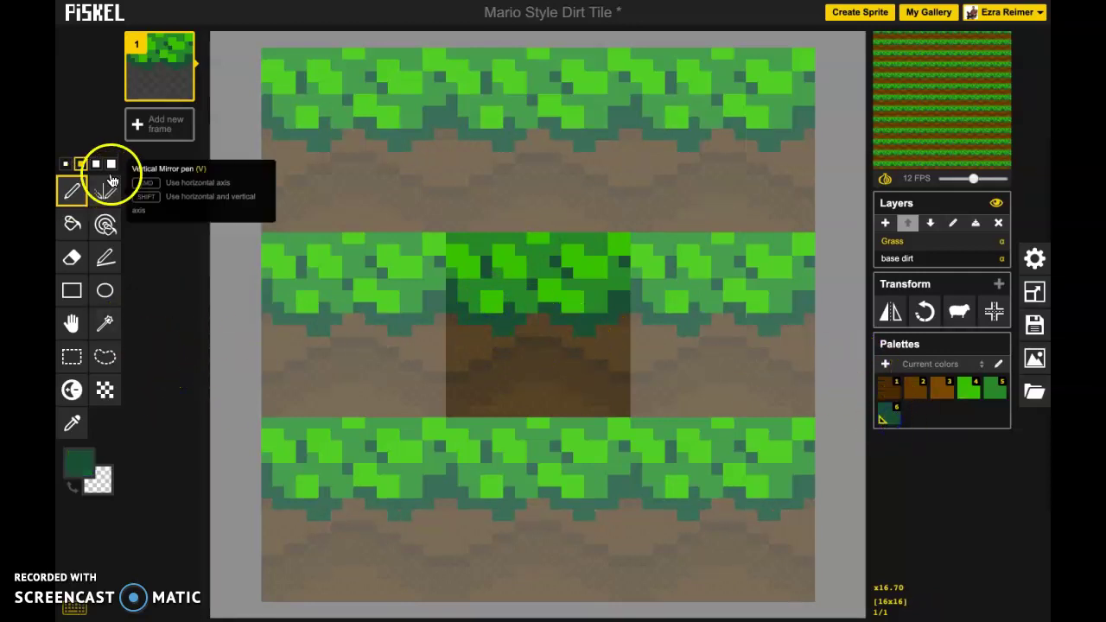
left_click(65, 164)
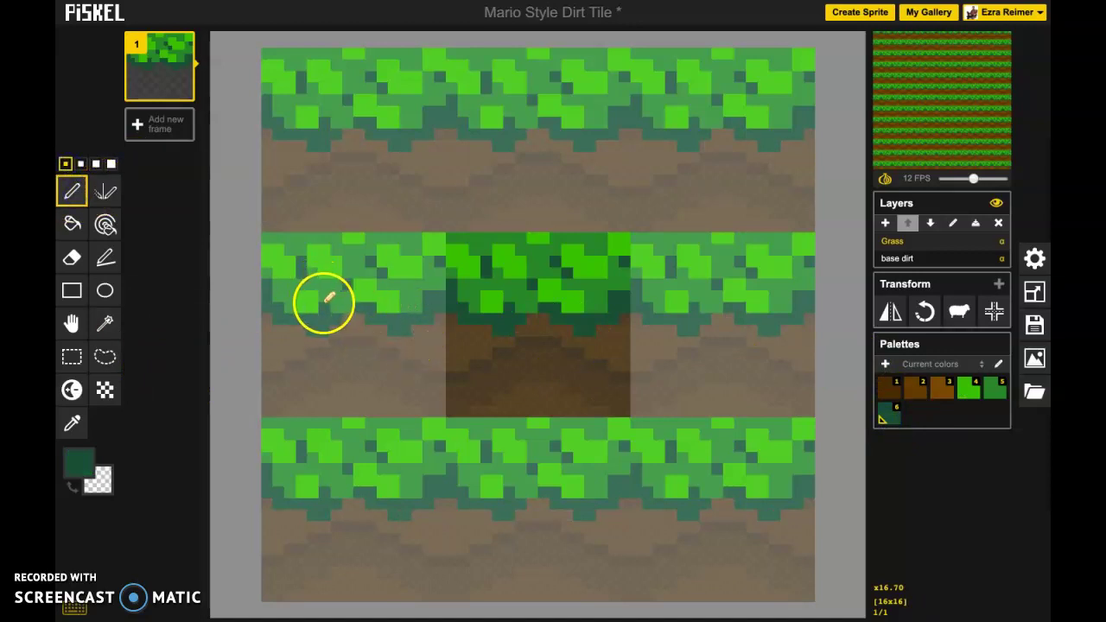
left_click(517, 292)
left_click(466, 285)
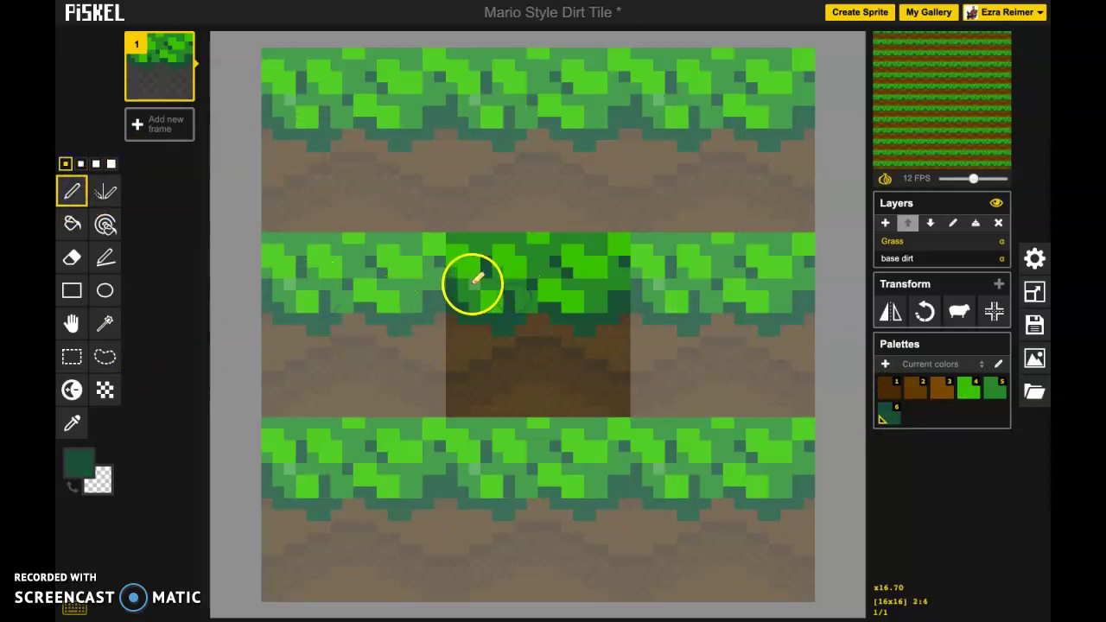
left_click(525, 316)
left_click(448, 275)
left_click(564, 324)
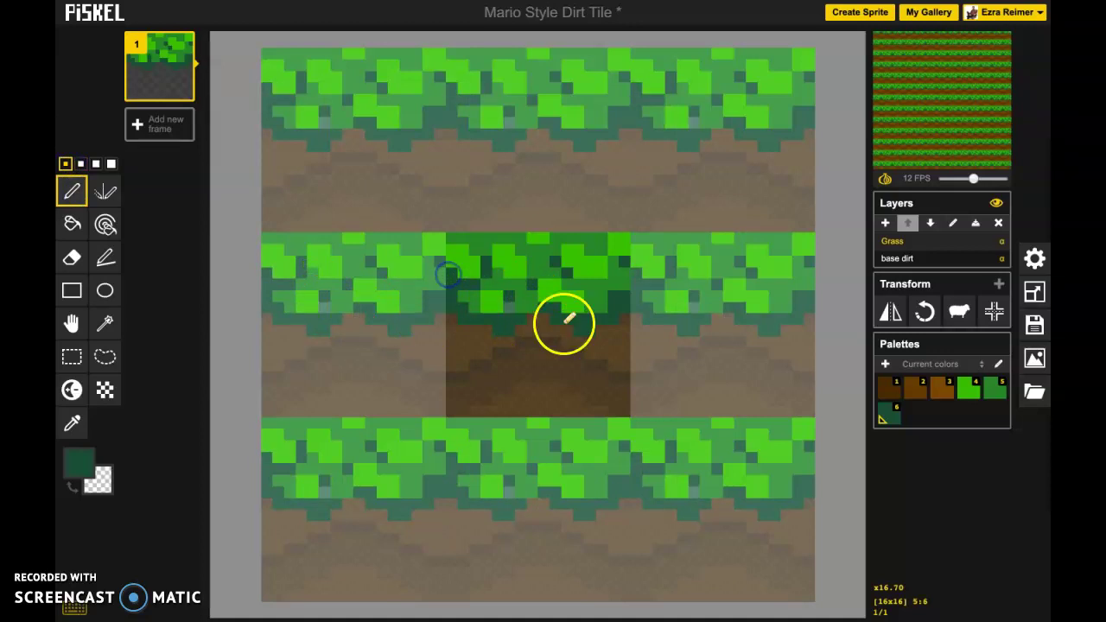
left_click(607, 301)
left_click(515, 284)
left_click(524, 283)
left_click(548, 308)
left_click(608, 279)
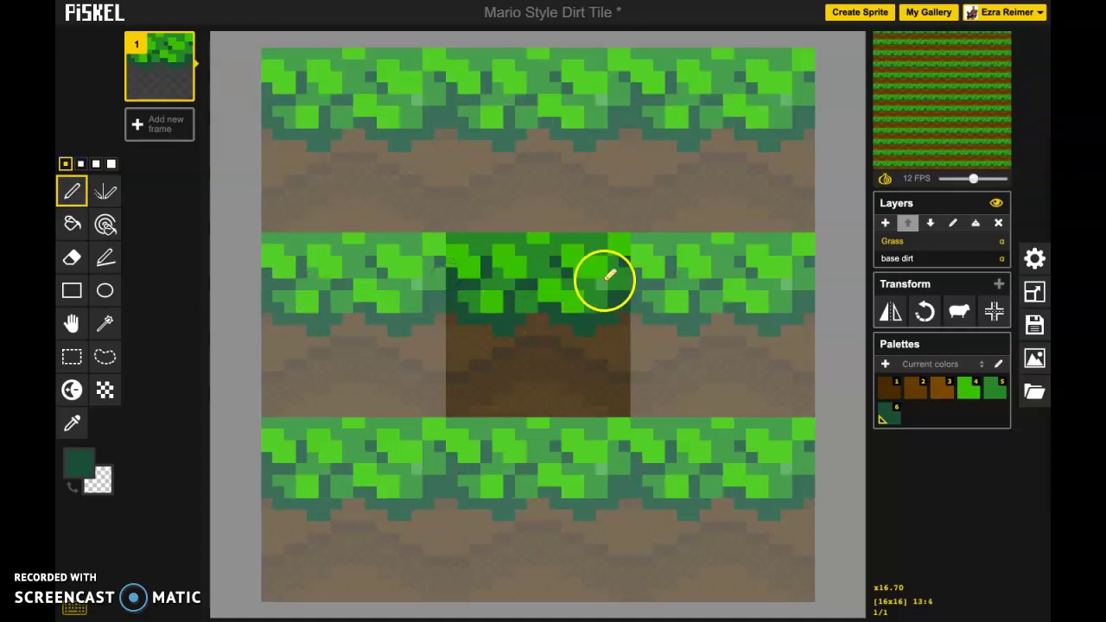
left_click(634, 311)
left_click(614, 254)
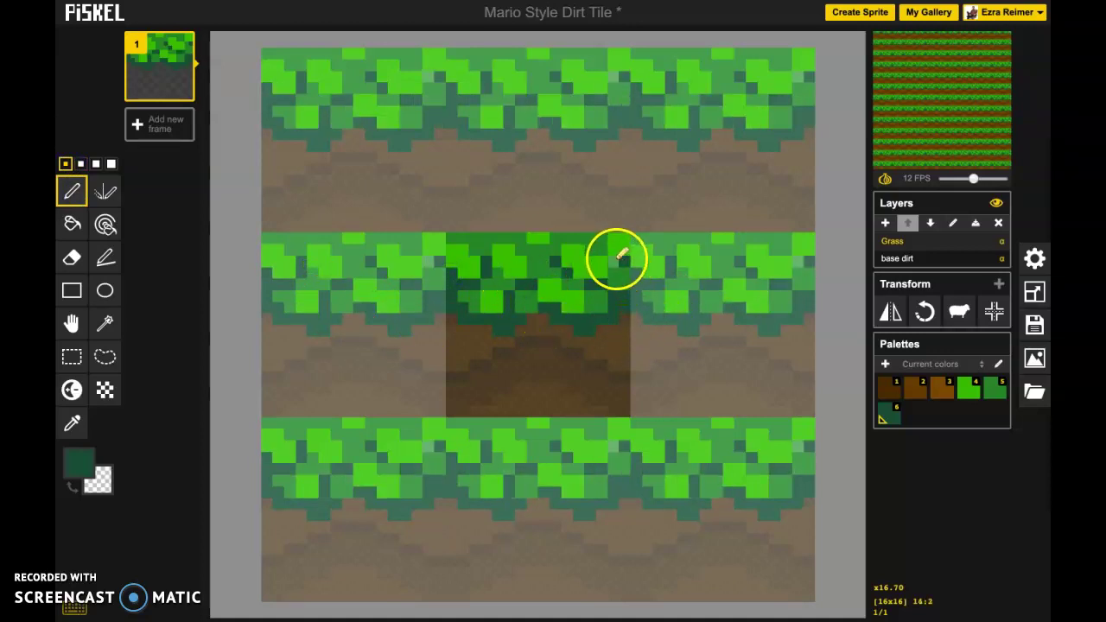
- Touch up the grass's top row with medium green and bright green #0ac910 pixels
left_click(820, 343)
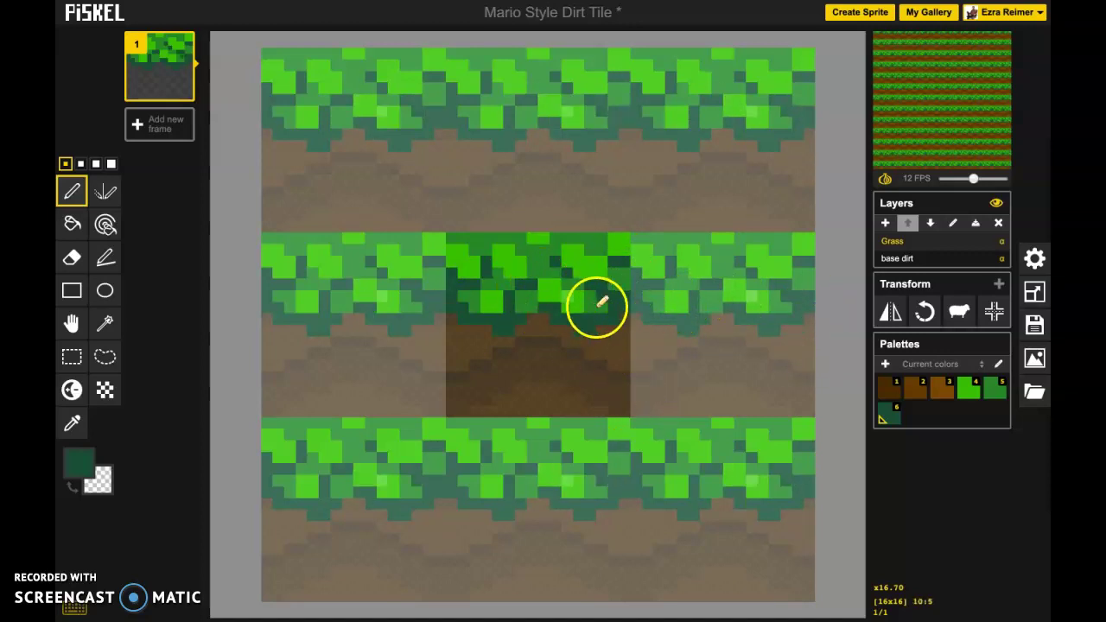
left_click(994, 388)
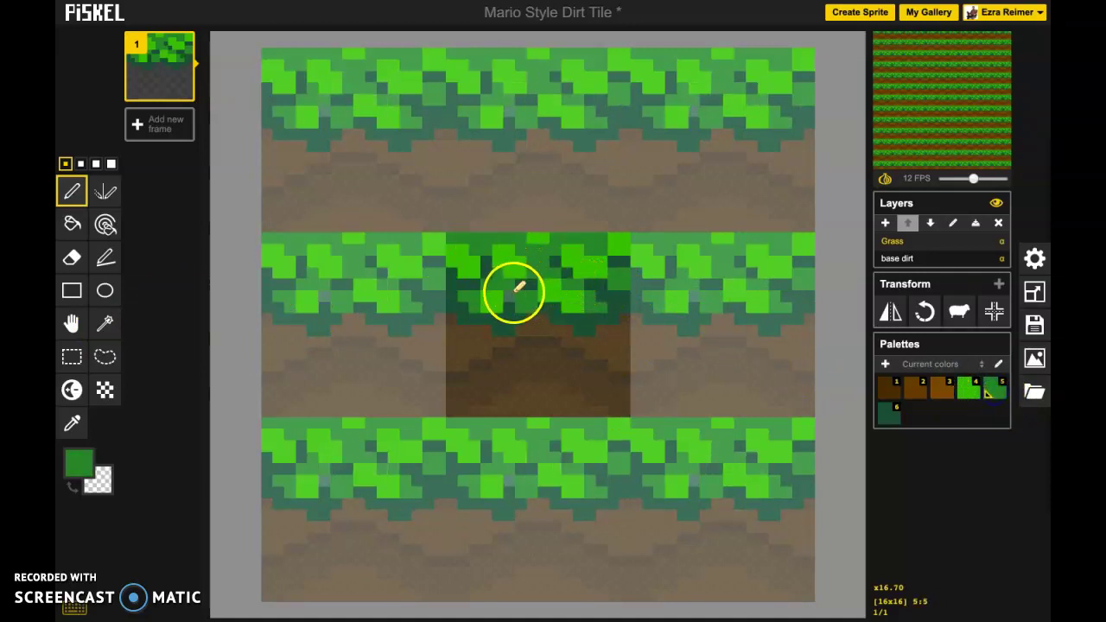
left_click(453, 236)
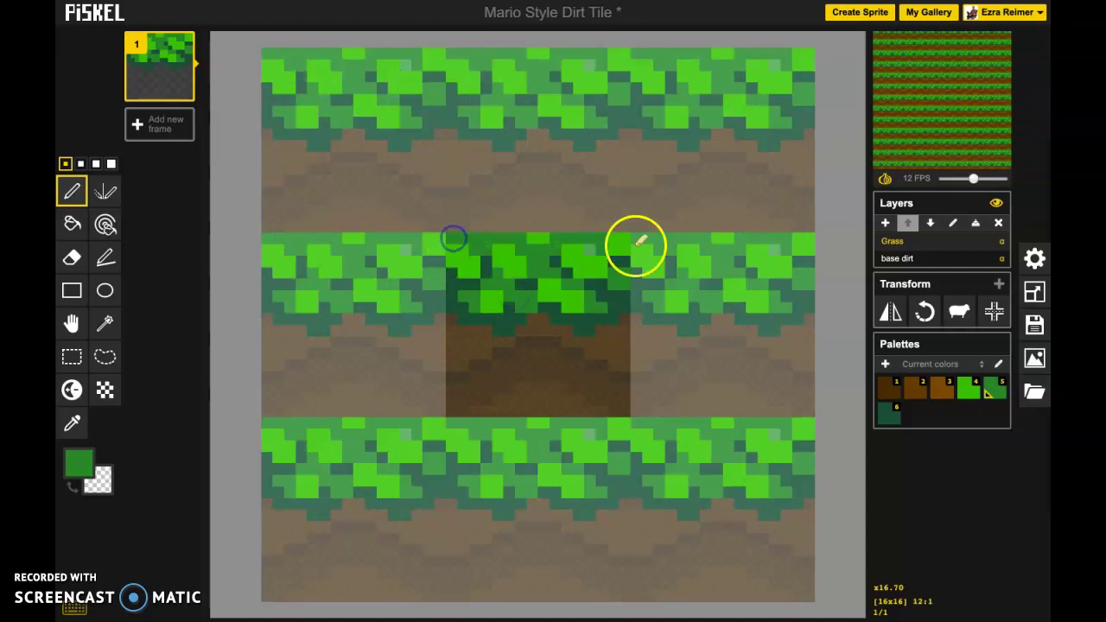
left_click(966, 389)
left_click(506, 235)
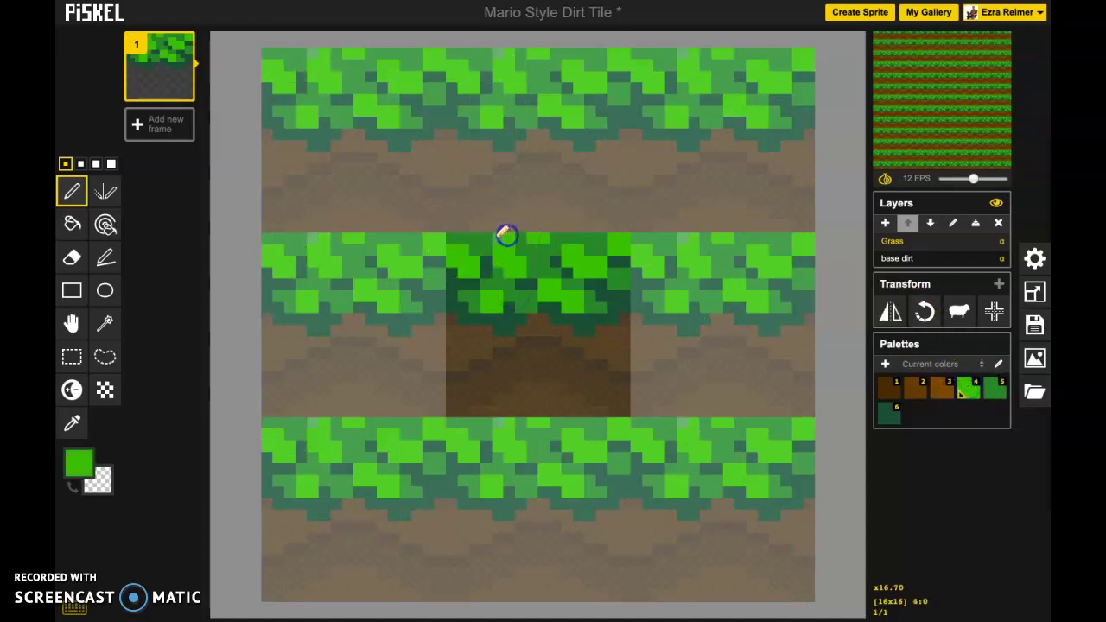
left_click(452, 239)
left_click(570, 239)
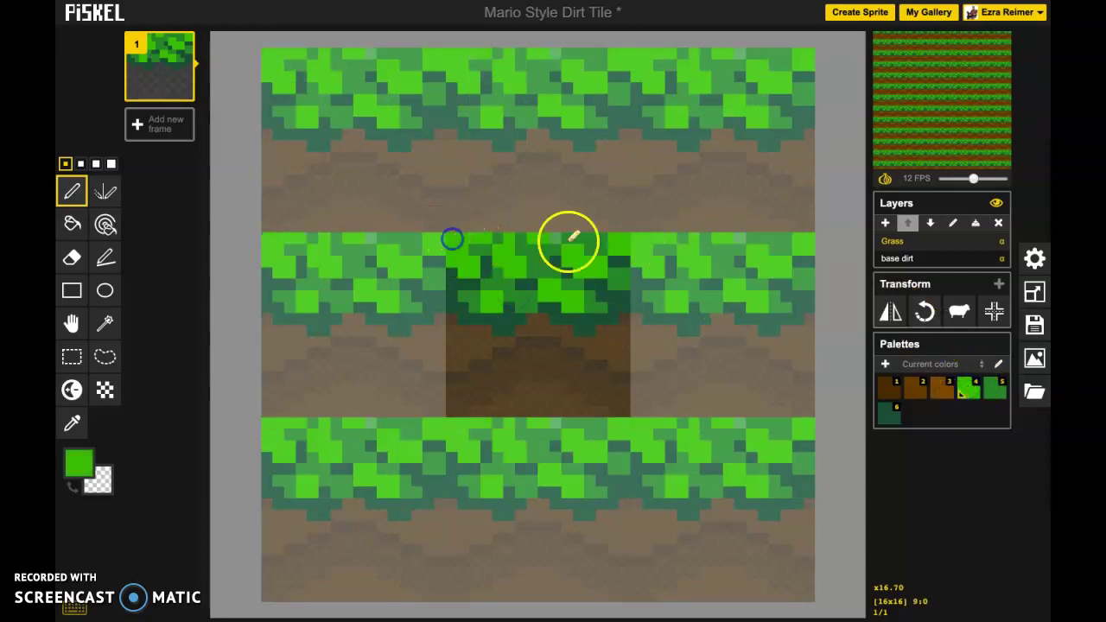
- Set the drawing colour to a very dark green in the colour picker
left_click(92, 470)
left_click(76, 472)
left_click(76, 468)
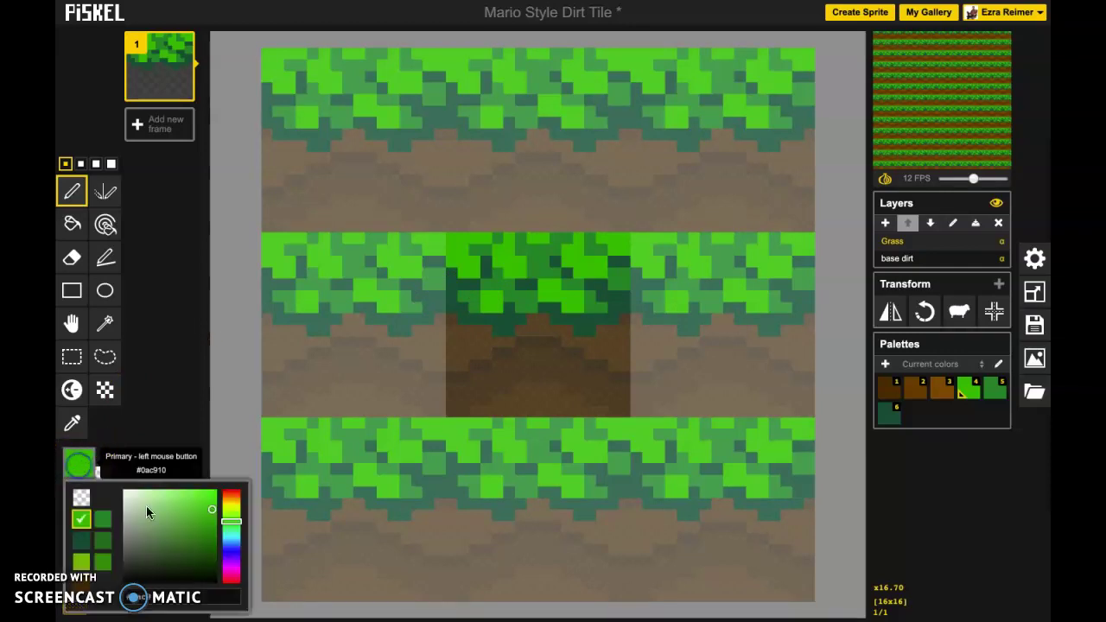
left_click_drag(216, 529, 218, 564)
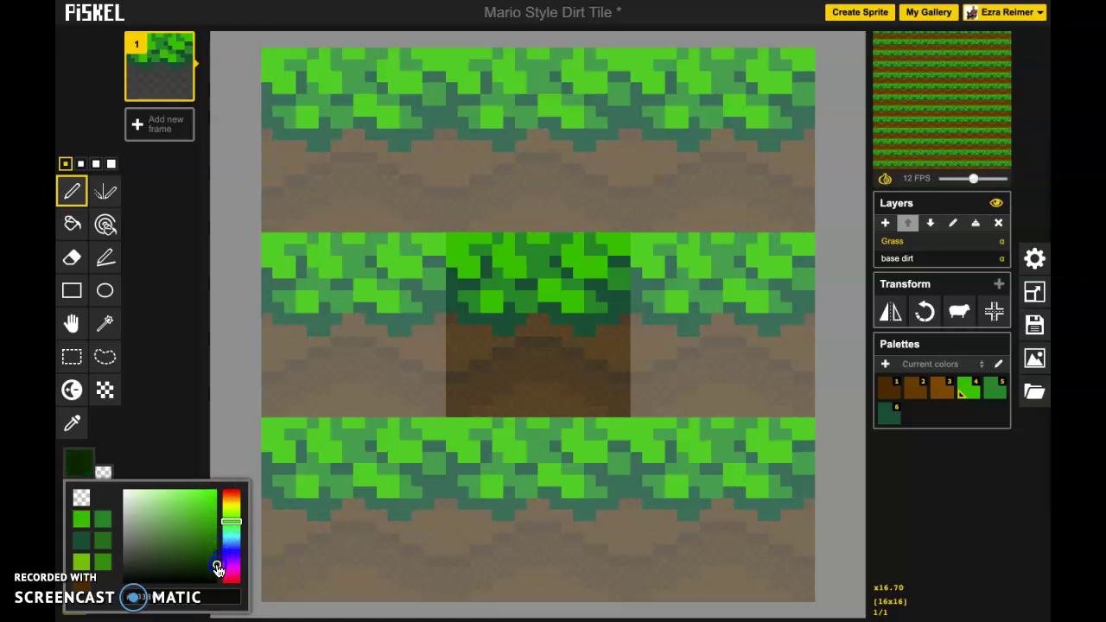
left_click(267, 313)
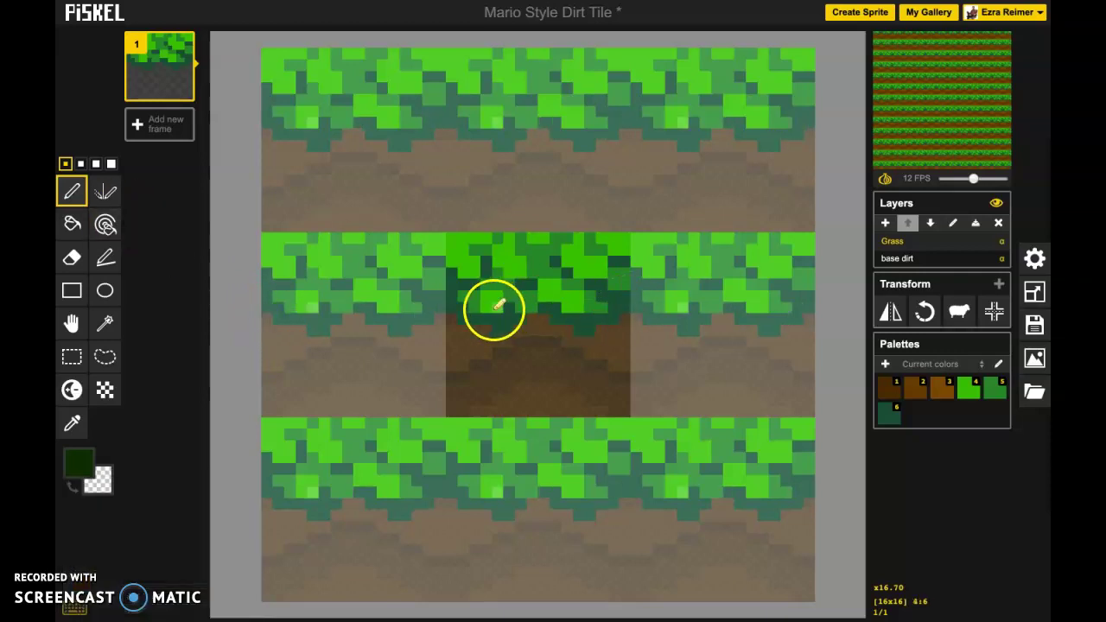
- Pencil a stair-stepped very dark green shadow line along the grass's lower edge
left_click(453, 307)
left_click(494, 334)
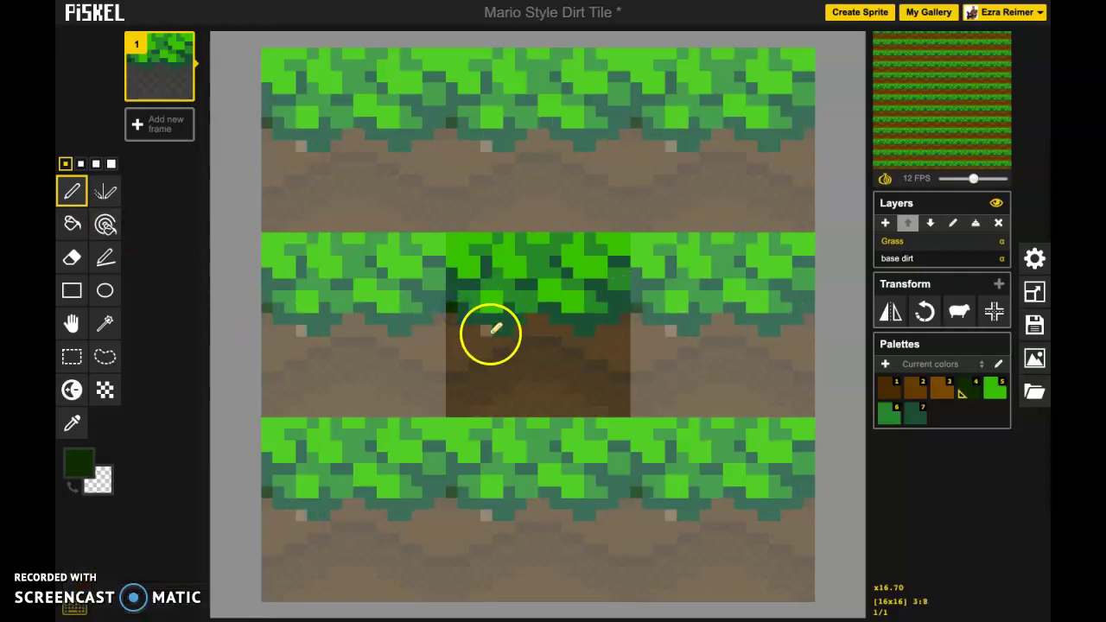
left_click(466, 316)
mouse_move(466, 316)
left_mouse_down()
mouse_move(505, 330)
mouse_move(510, 298)
mouse_move(535, 319)
mouse_move(548, 314)
mouse_move(536, 294)
mouse_move(585, 324)
mouse_move(624, 299)
mouse_move(606, 293)
left_mouse_up()
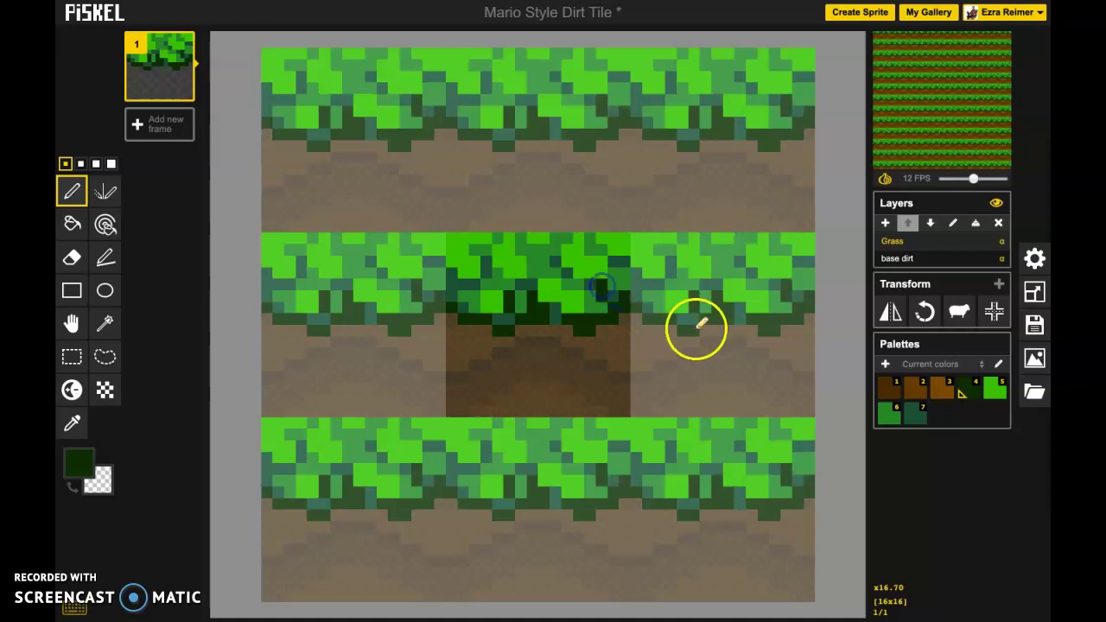
left_click(594, 300)
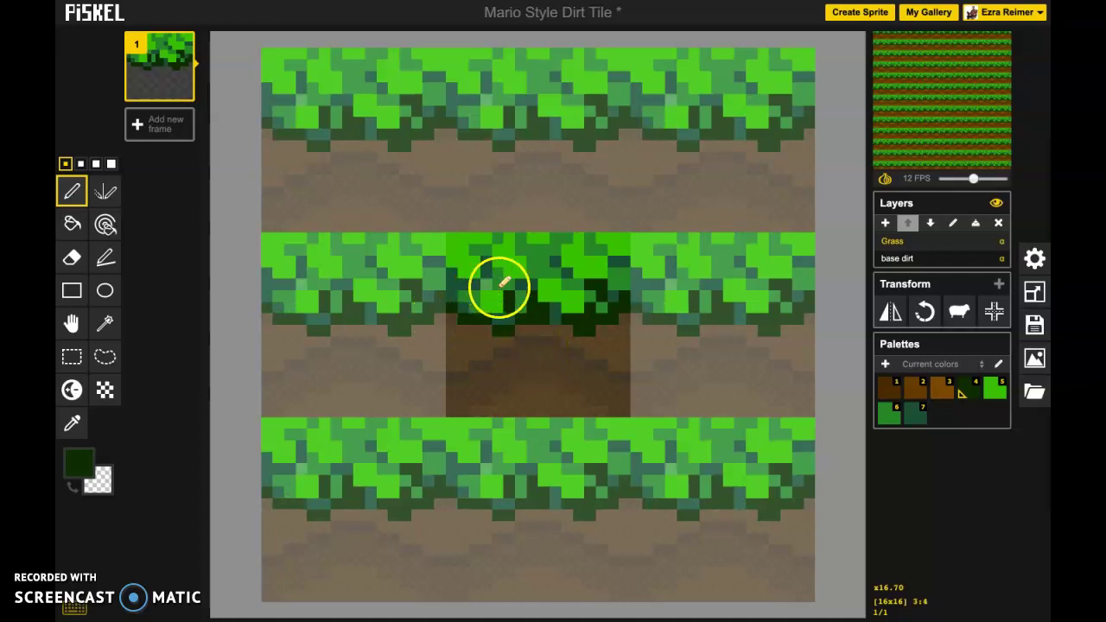
left_click(503, 282)
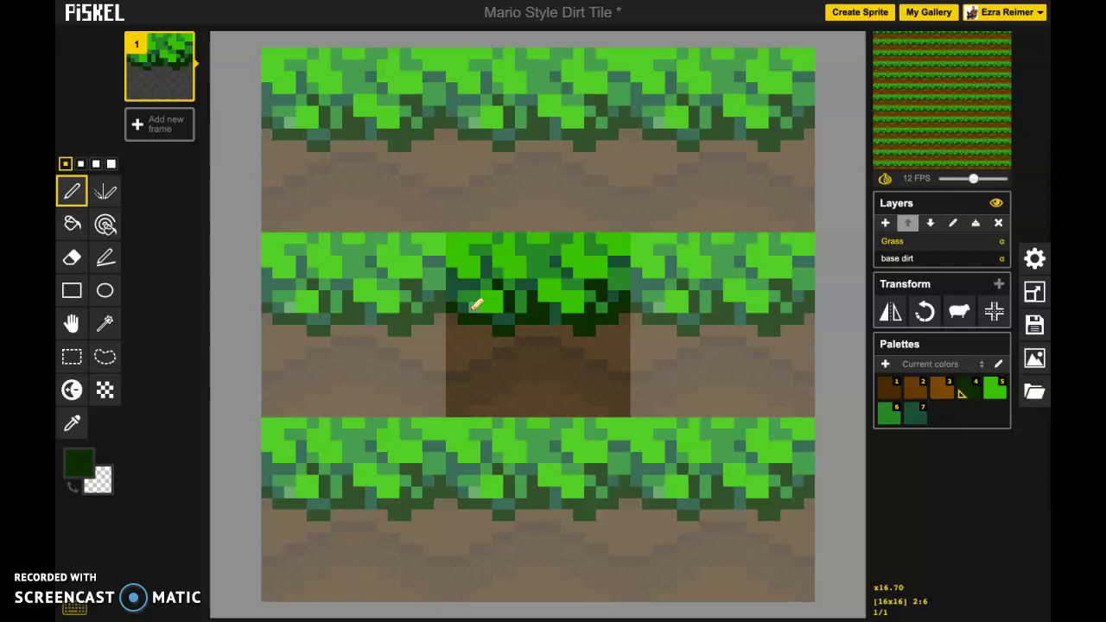
mouse_move(476, 304)
left_mouse_down()
mouse_move(452, 293)
mouse_move(475, 288)
mouse_move(484, 300)
mouse_move(456, 320)
mouse_move(486, 320)
left_mouse_up()
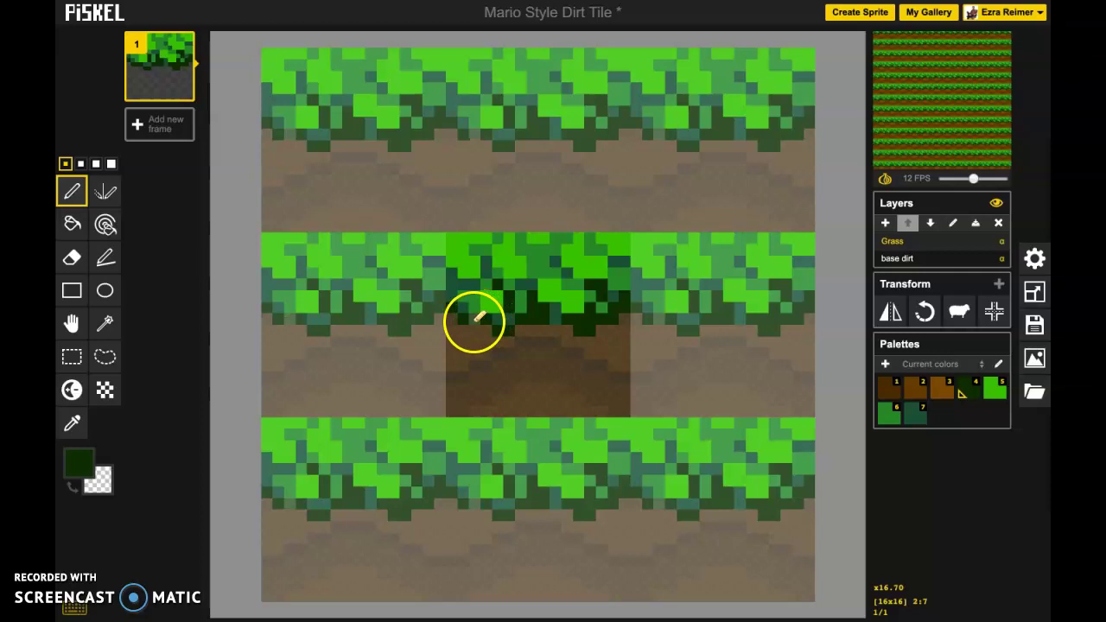
- Darken one more edge pixel, then set a brightened yellow-green colour with a 2x2 pen
left_click(472, 320)
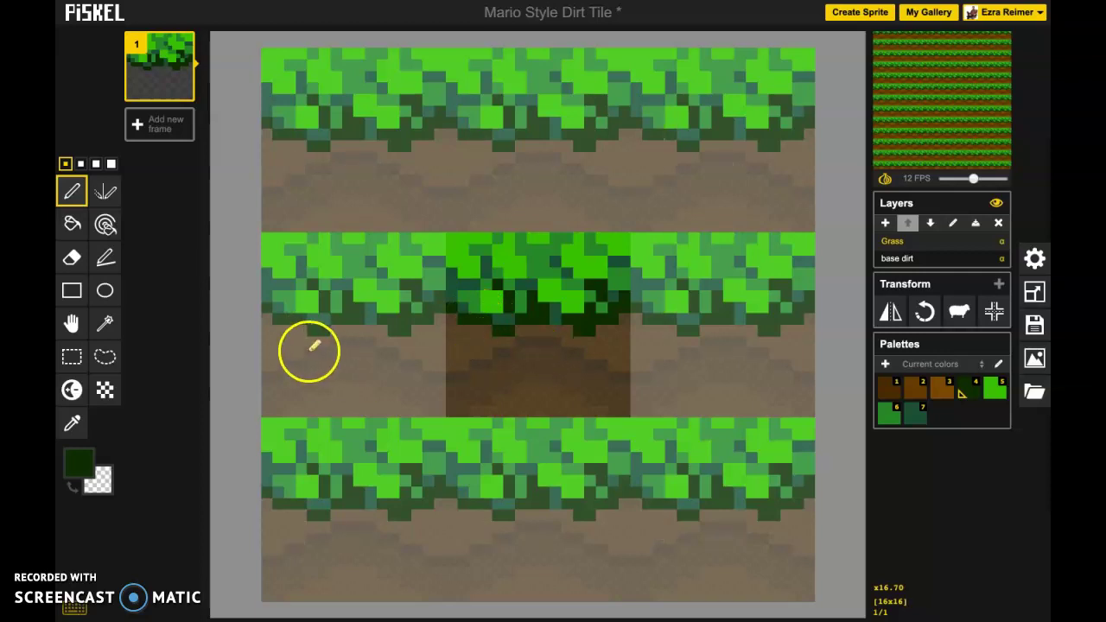
left_click(990, 391)
left_click(97, 460)
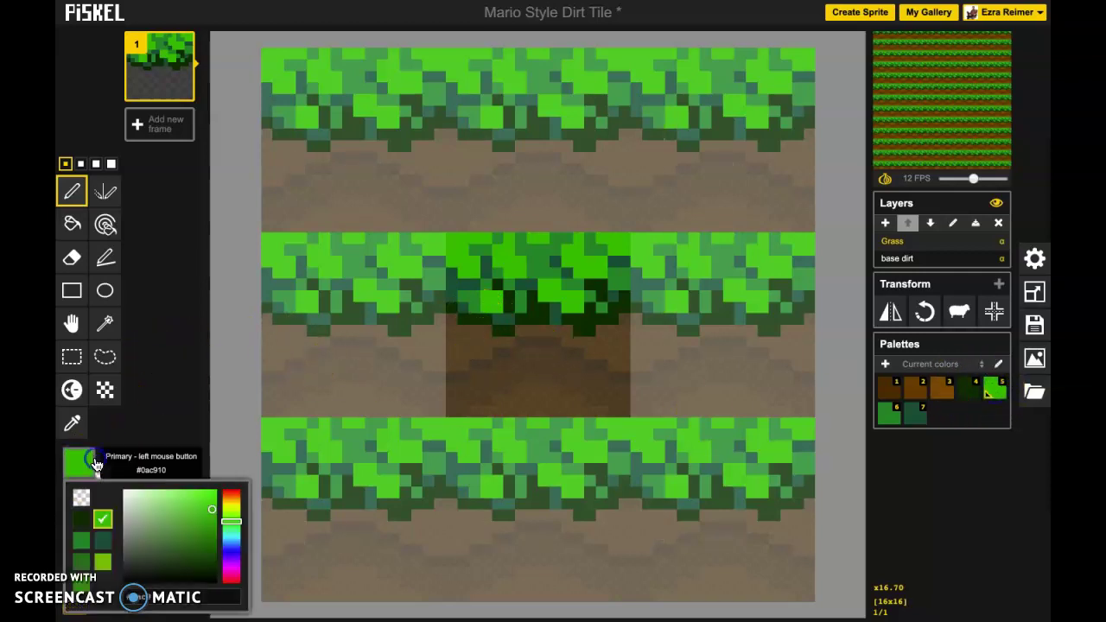
left_click(210, 502)
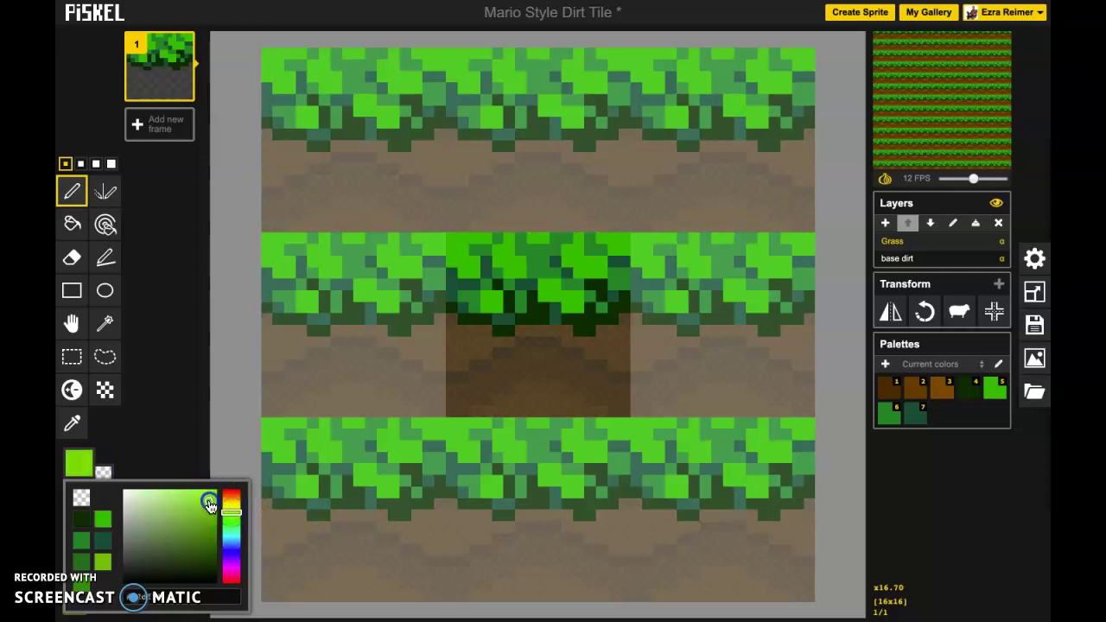
left_click(82, 167)
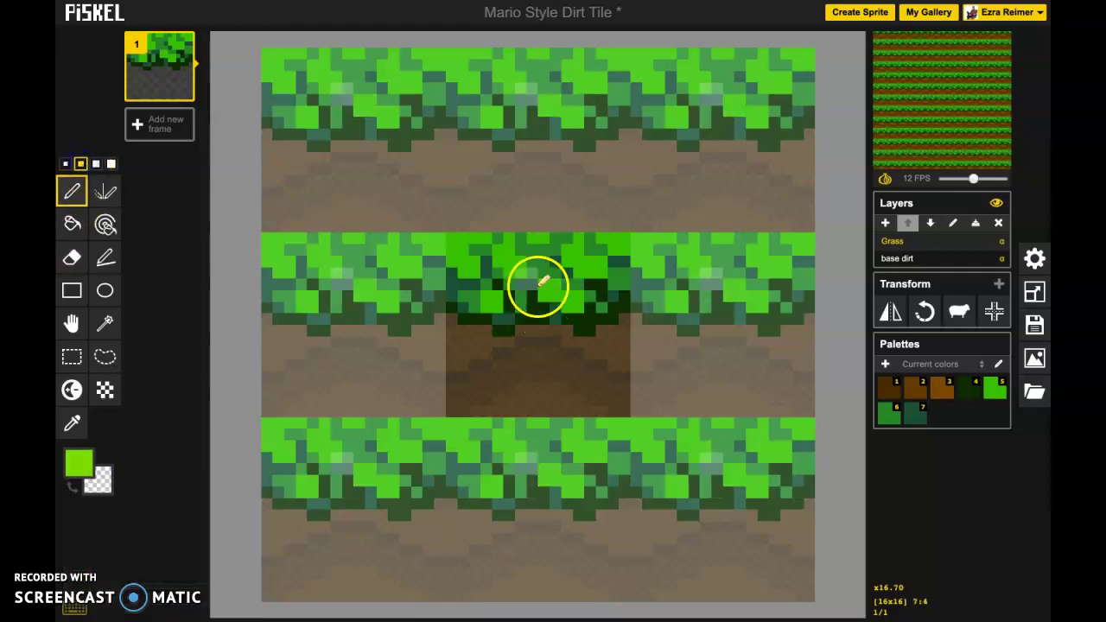
- Paint yellow-green 2x2 highlight blocks on the left and middle of the grass
left_click(473, 255)
left_click(469, 253)
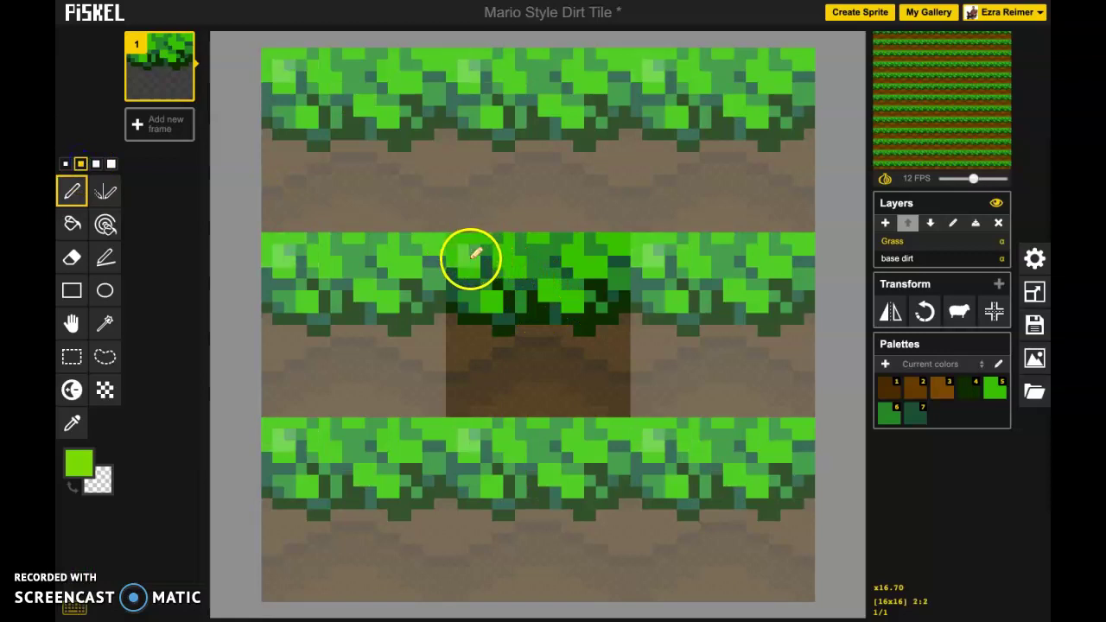
left_click(592, 257)
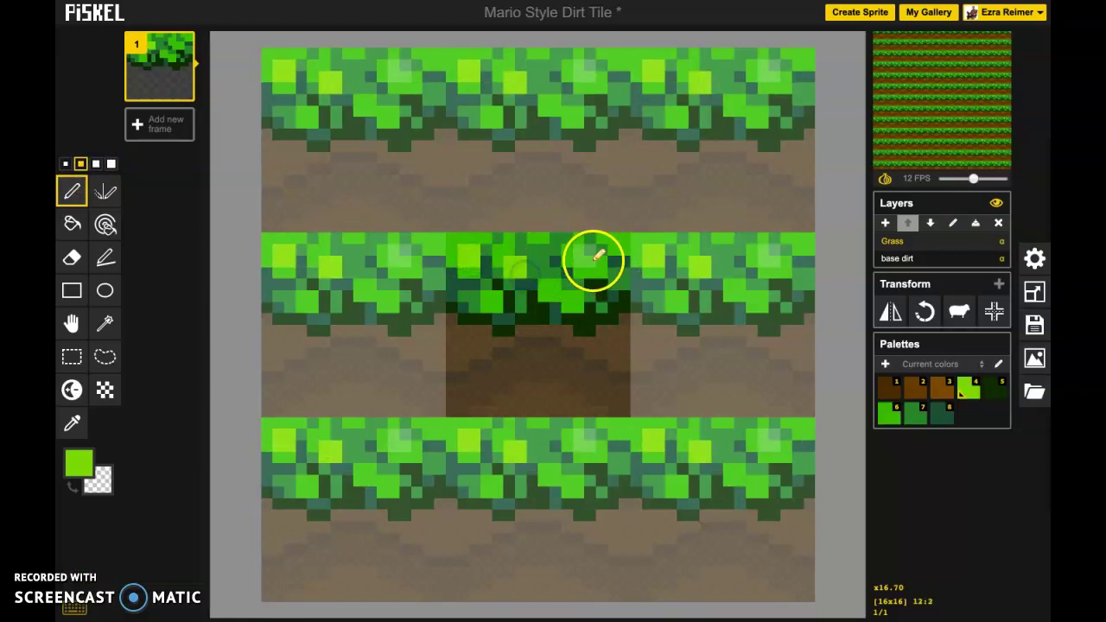
left_click(581, 275)
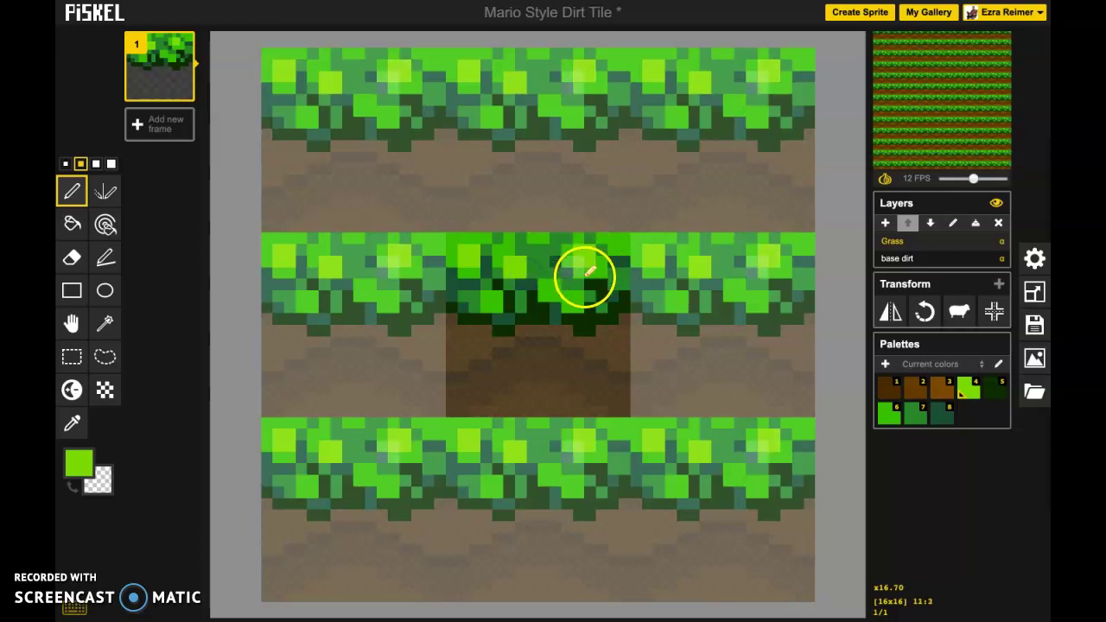
scroll(580, 274, "down", 3)
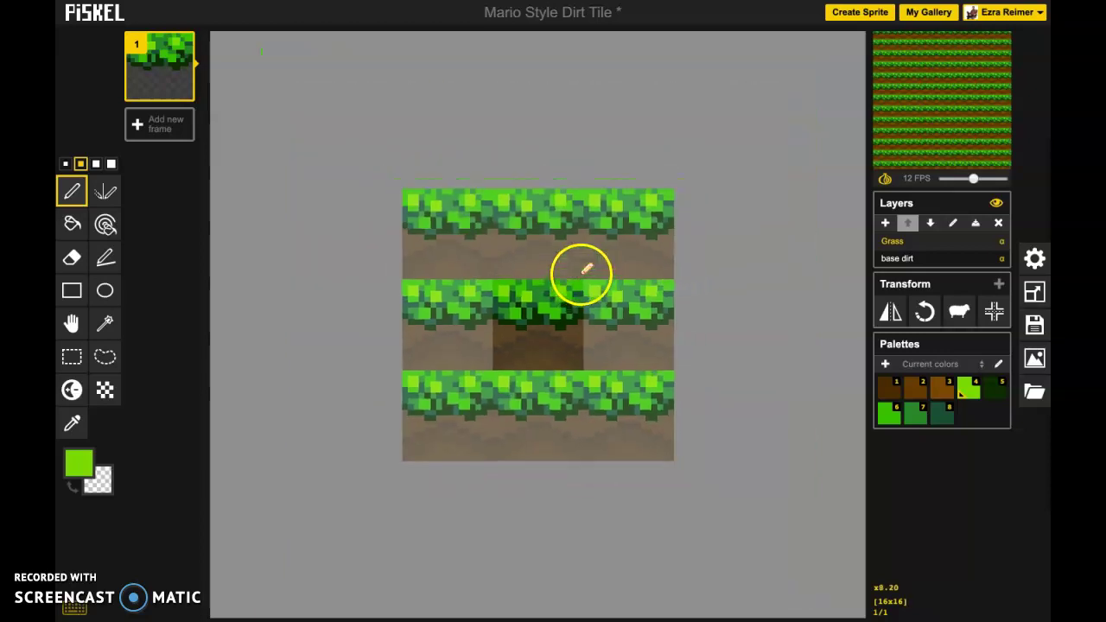
scroll(568, 279, "up", 3)
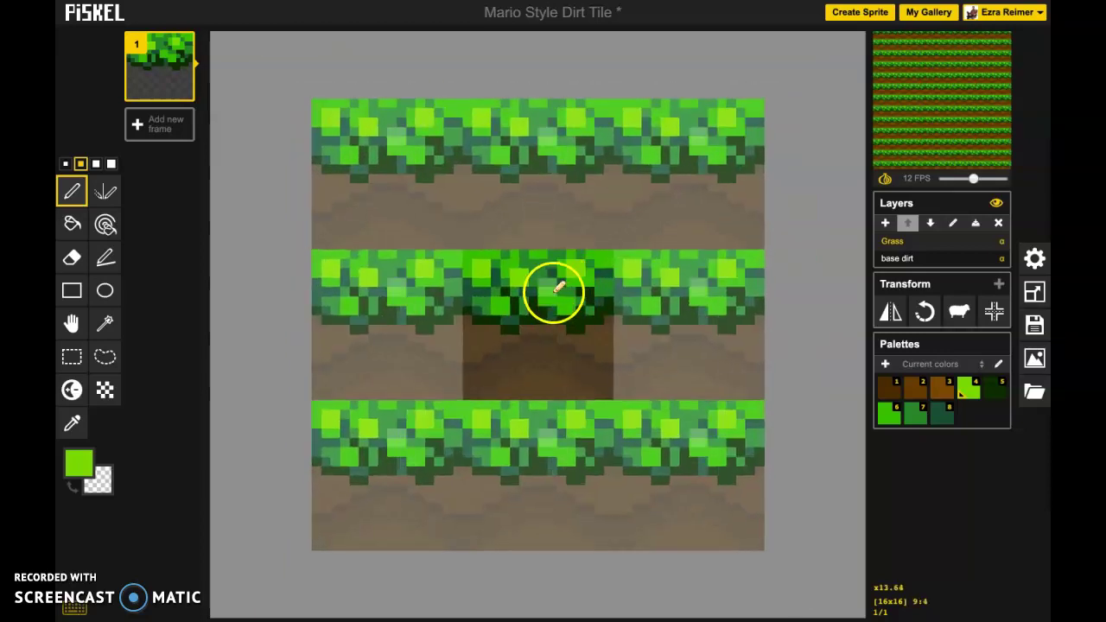
scroll(568, 279, "up", 2)
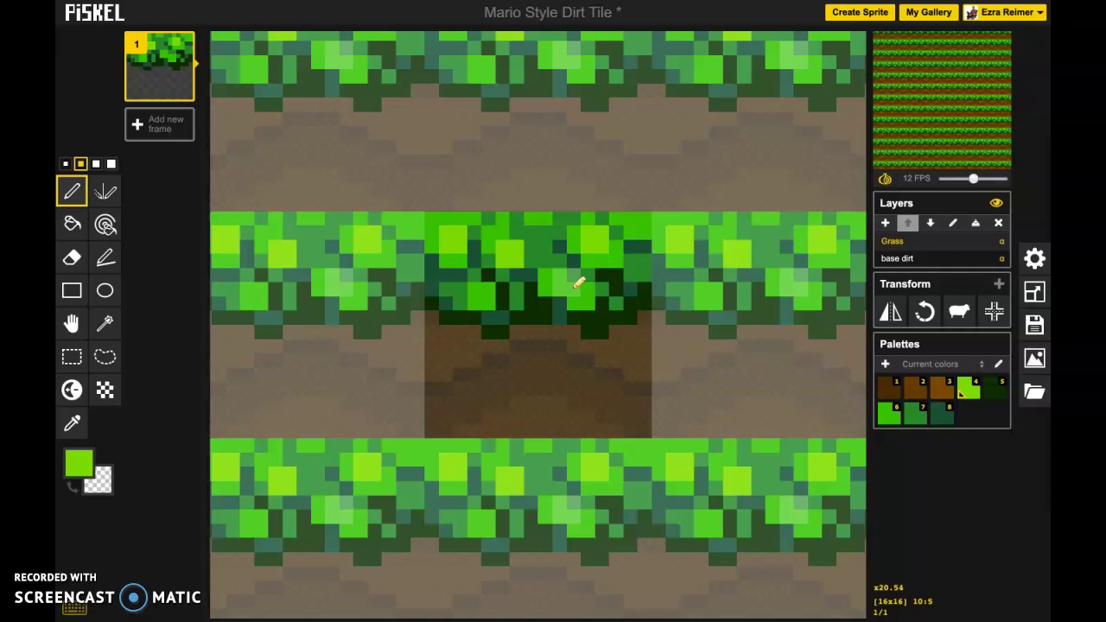
- Darken several grass pixels along the top of the tile
mouse_move(579, 282)
left_mouse_down()
mouse_move(554, 257)
mouse_move(507, 254)
mouse_move(592, 291)
mouse_move(584, 270)
mouse_move(588, 298)
mouse_move(560, 286)
mouse_move(577, 290)
mouse_move(506, 290)
left_mouse_up()
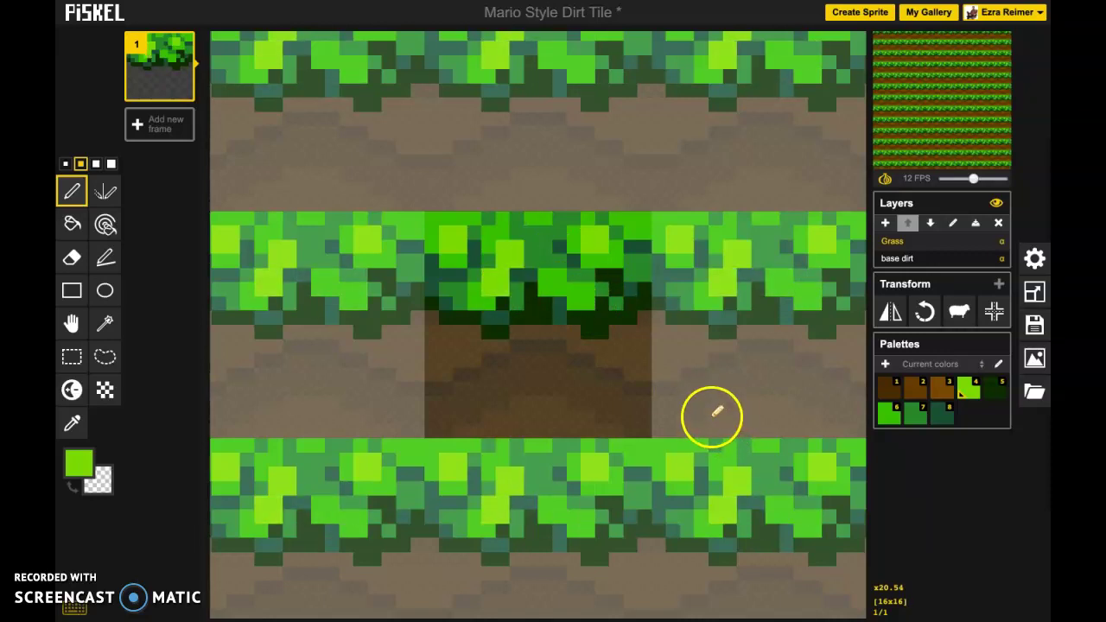
left_click(558, 326)
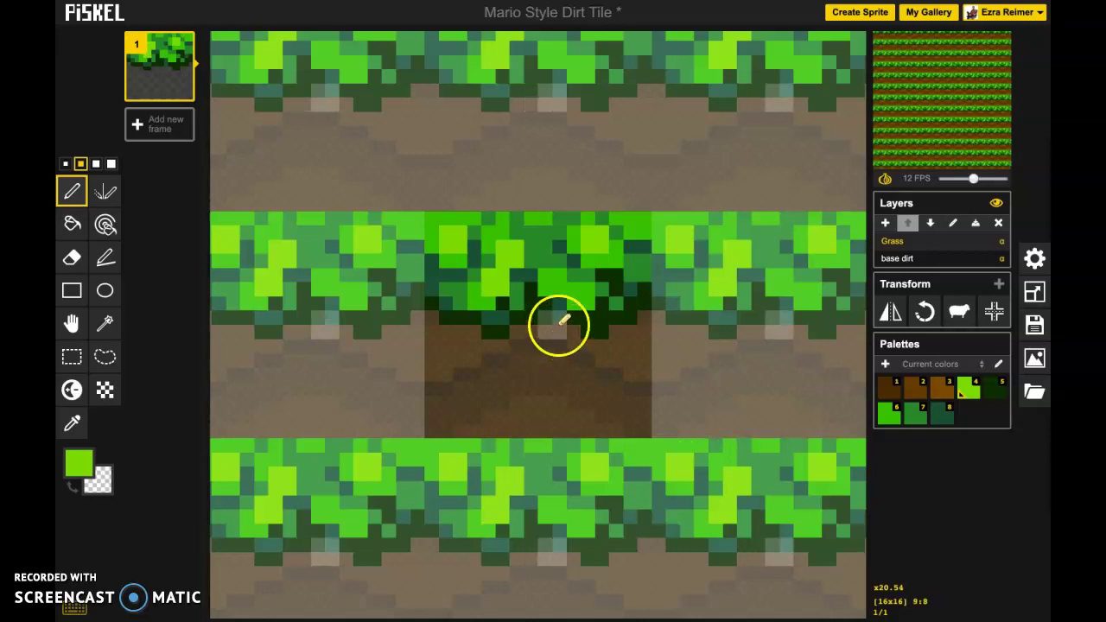
scroll(558, 326, "down", 3)
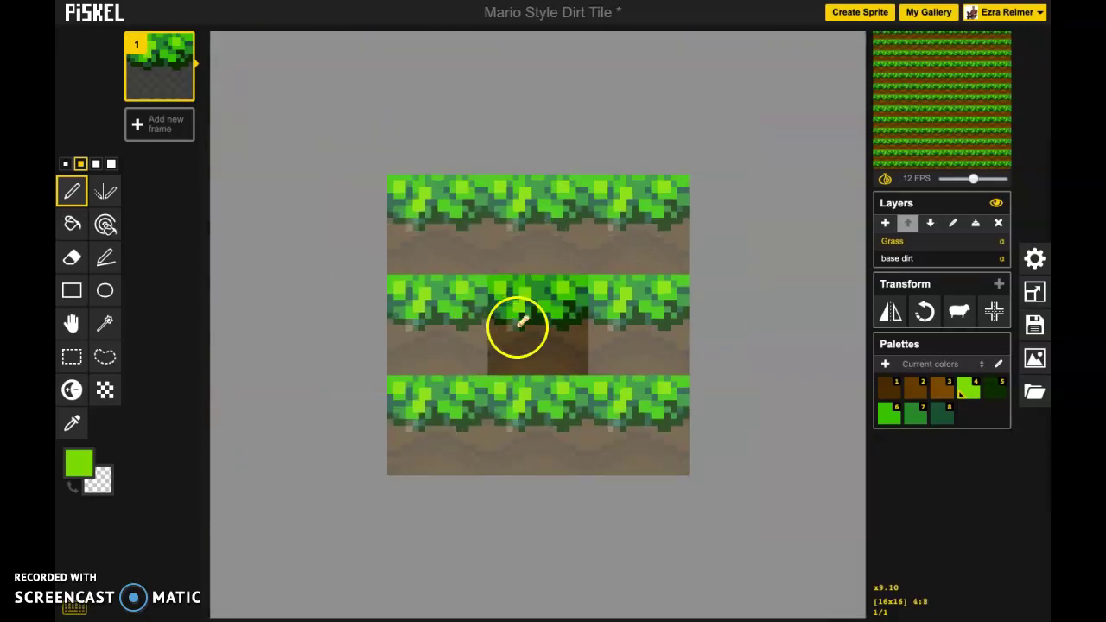
mouse_move(519, 324)
left_mouse_down()
mouse_move(545, 276)
mouse_move(504, 294)
left_mouse_up()
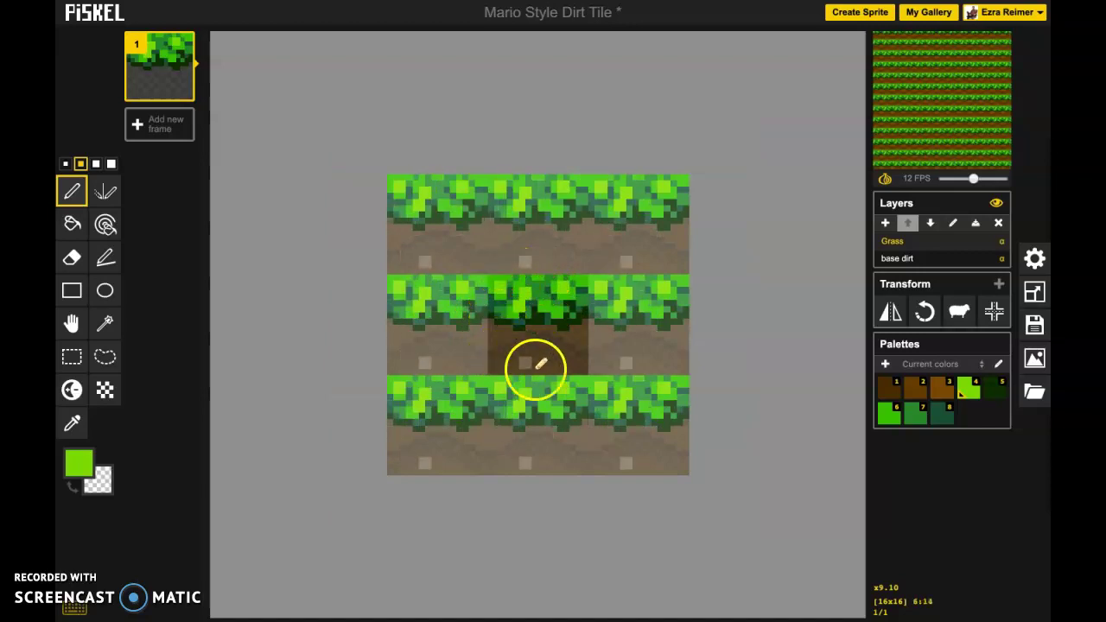
mouse_move(587, 315)
left_mouse_down()
mouse_move(502, 291)
mouse_move(498, 312)
mouse_move(481, 300)
mouse_move(545, 294)
left_mouse_up()
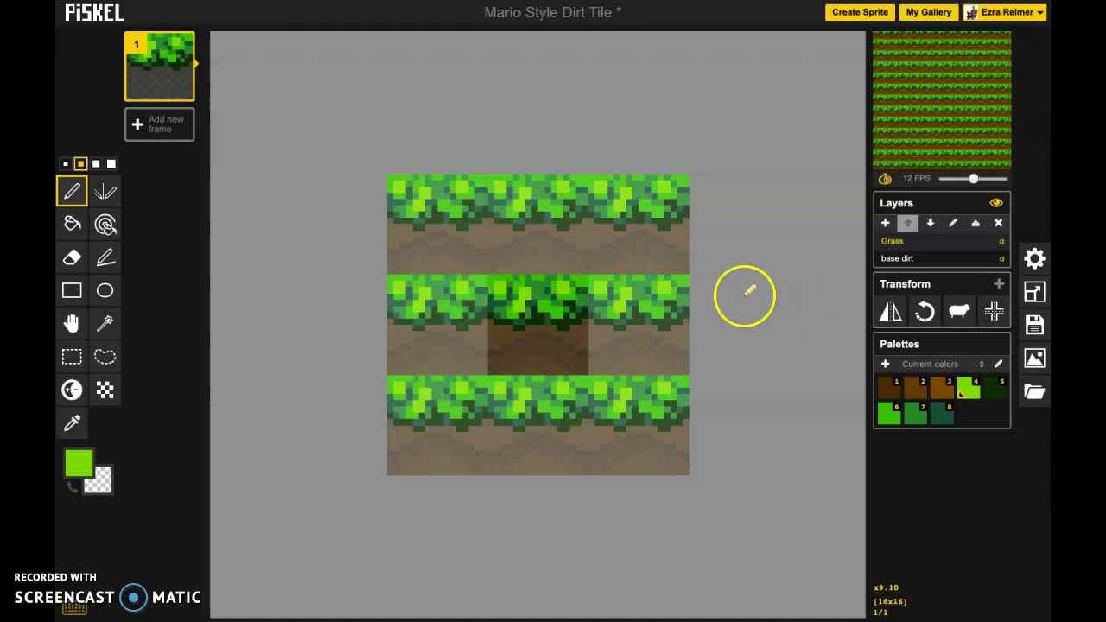
- In the Save panel, retitle the sprite 'Mario Style Dirt and Grass Tile' and save it to the gallery
left_click(1035, 324)
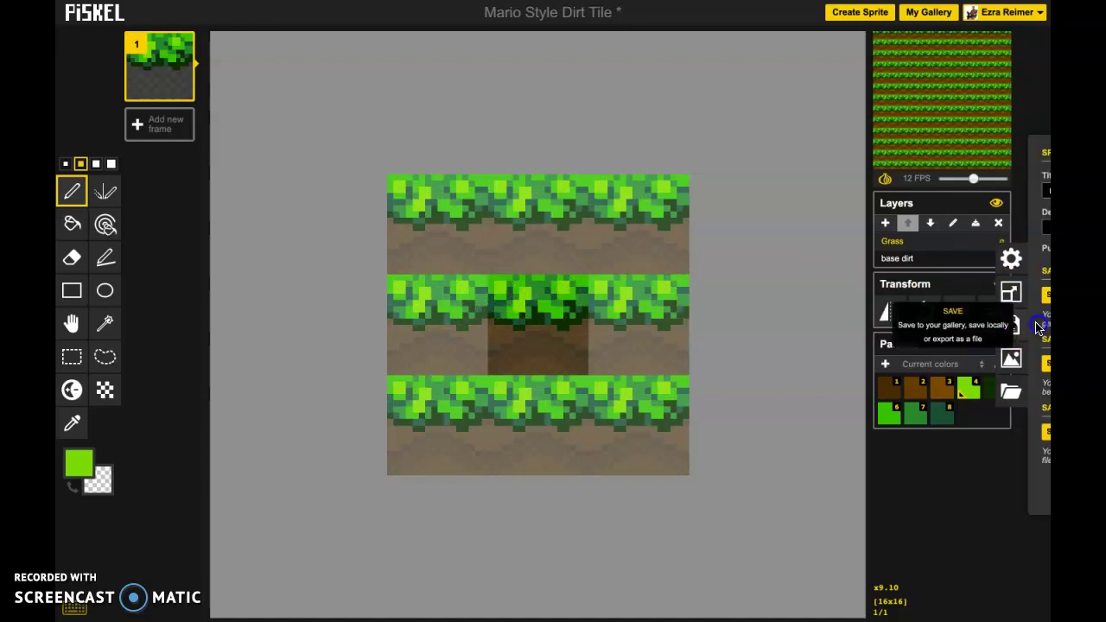
left_click(957, 189)
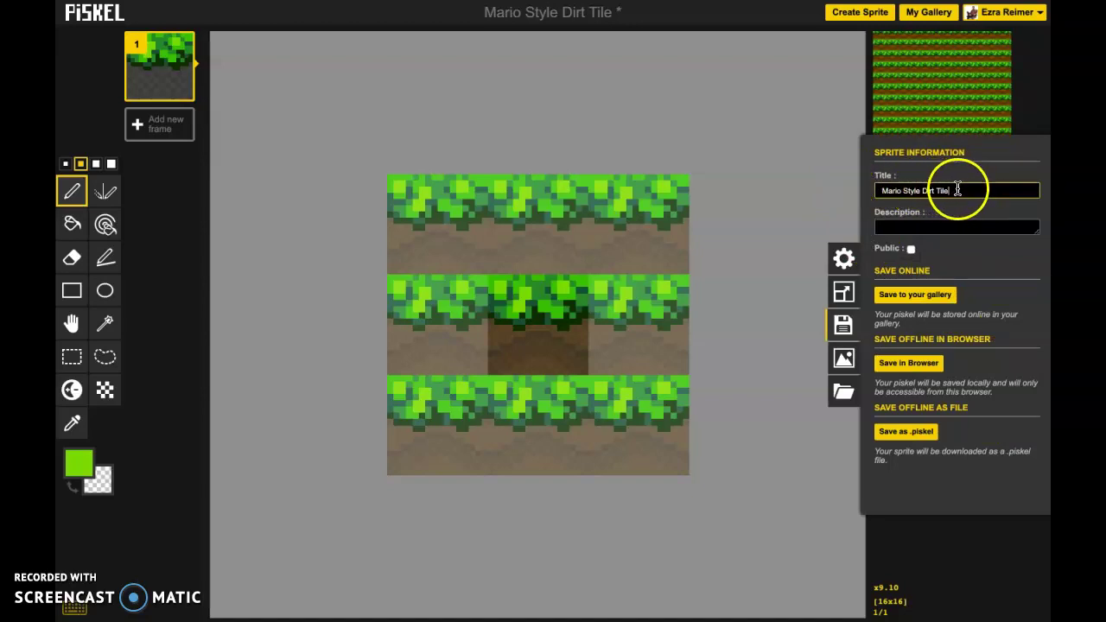
triple_click(940, 185)
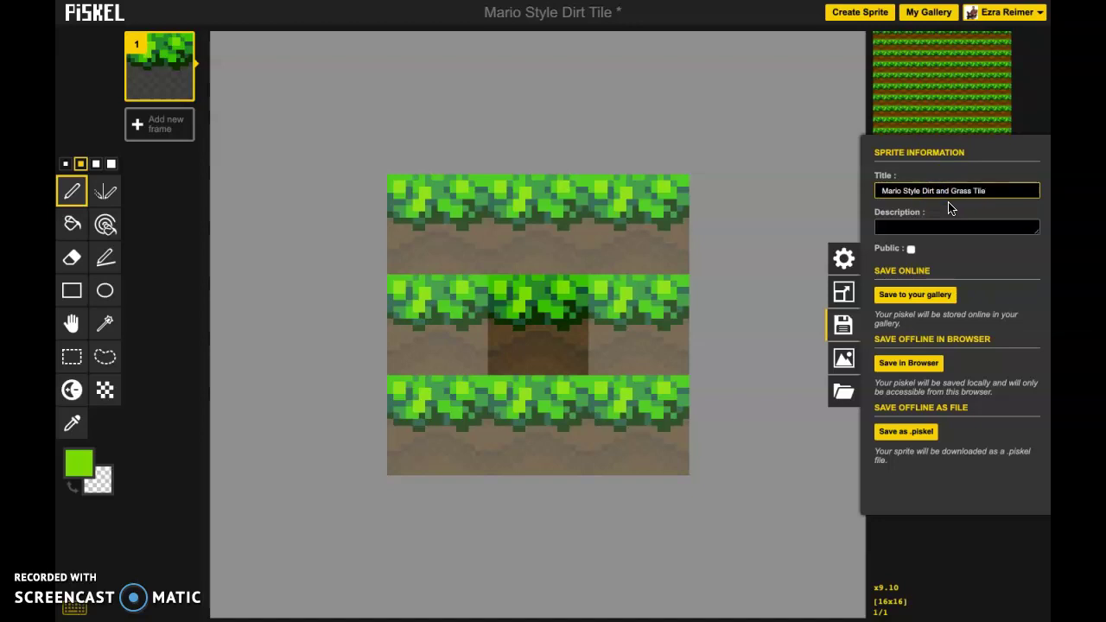
left_click(925, 296)
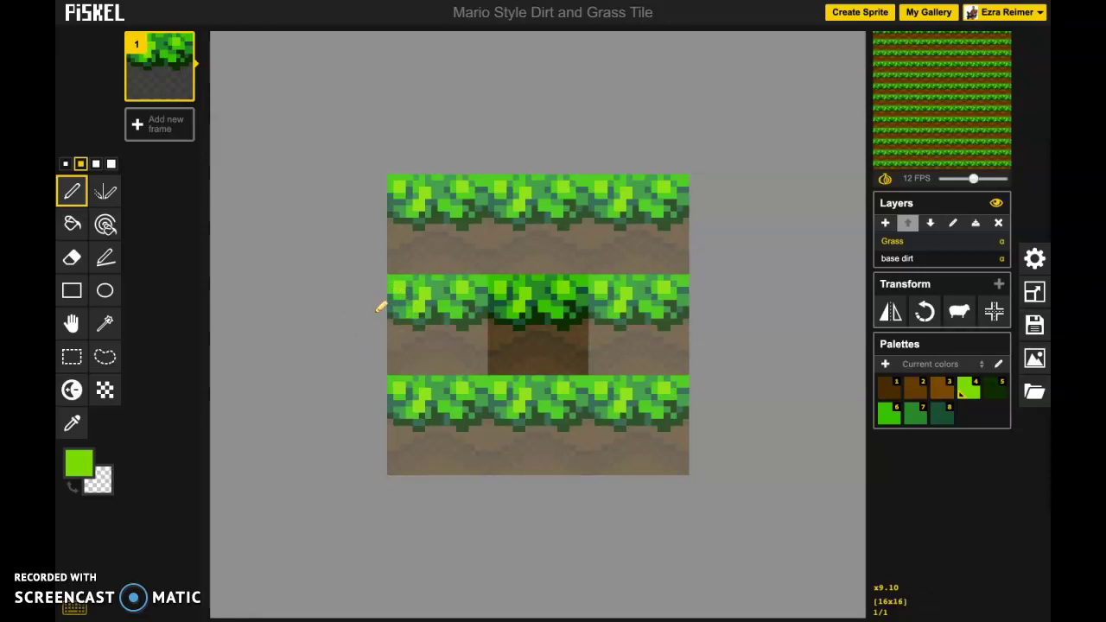
- Exit Chrome's full-screen view so the tabs, address bar and Dock appear around Piskel
left_click(508, 317)
left_click(534, 322)
left_click(95, 27)
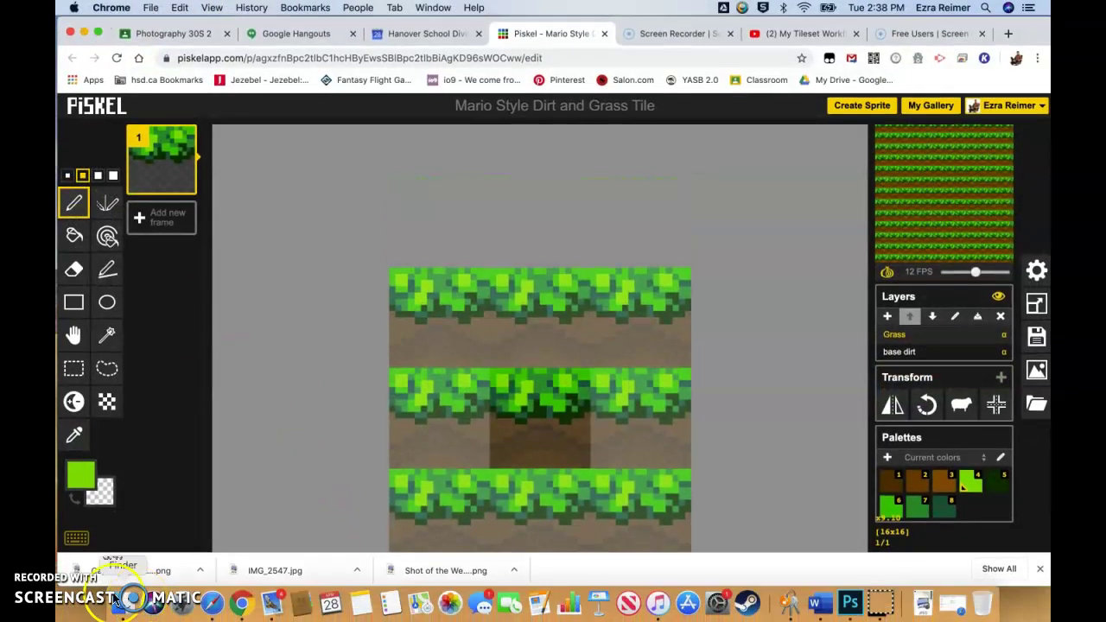